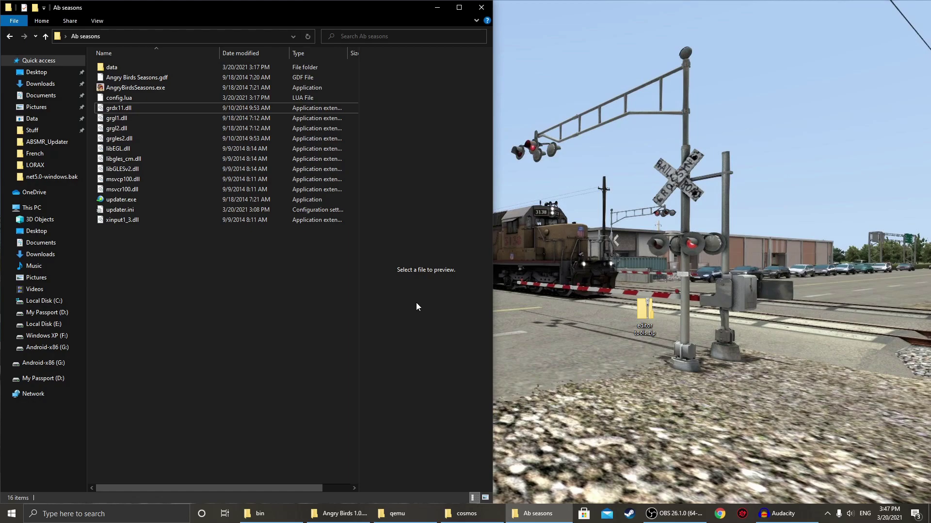
# Step: Move editor tools.zip from the desktop into the Ab seasons folder and extract it into an editor tools subfolder
pyautogui.moveTo(562, 248); pyautogui.dragTo(723, 383)
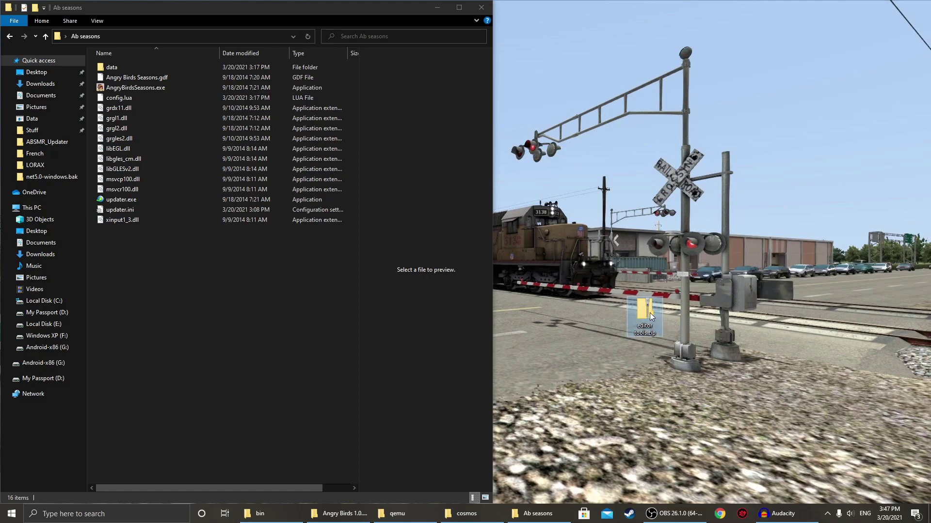
pyautogui.moveTo(649, 313); pyautogui.dragTo(205, 298)
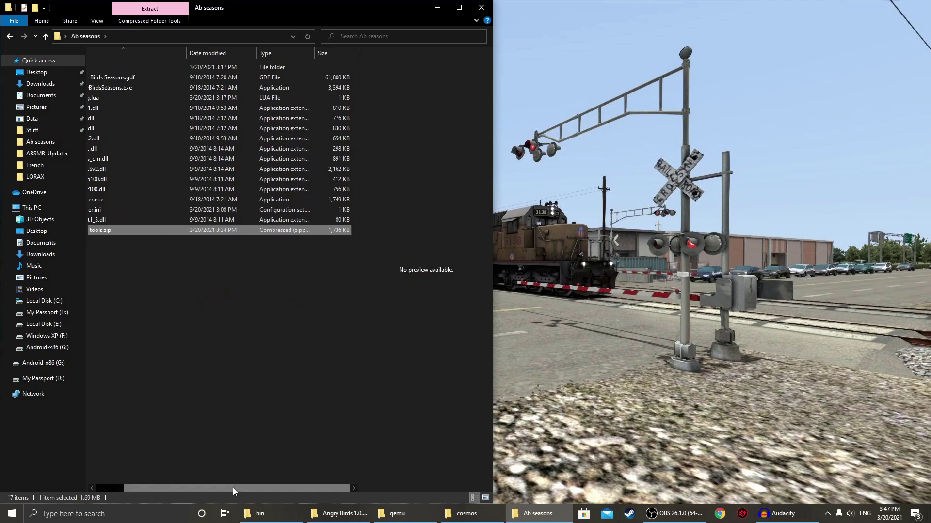
pyautogui.moveTo(232, 488); pyautogui.dragTo(205, 487)
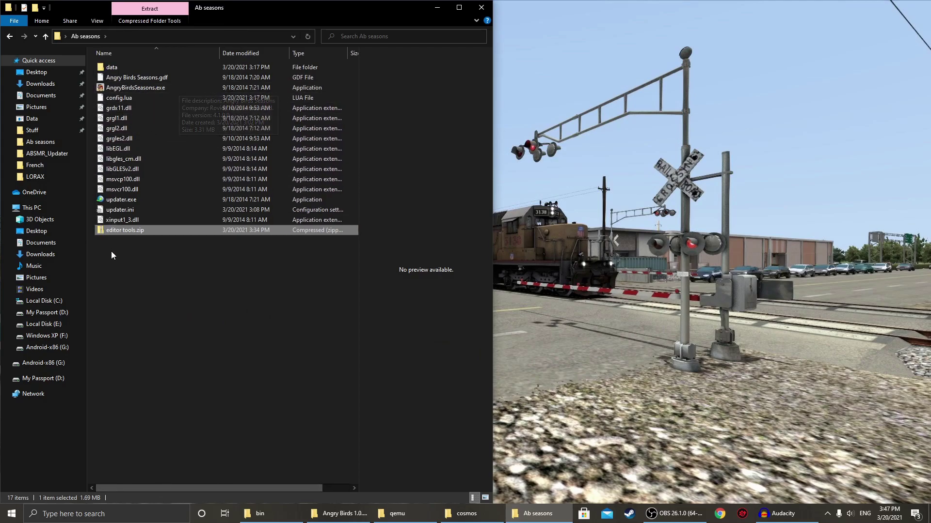
pyautogui.rightClick(140, 232)
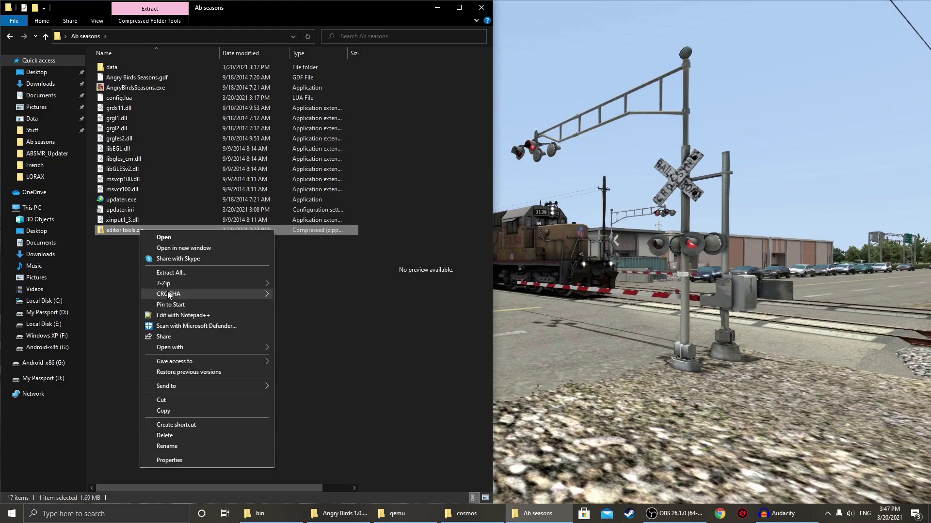
pyautogui.moveTo(172, 280)
pyautogui.click(321, 327)
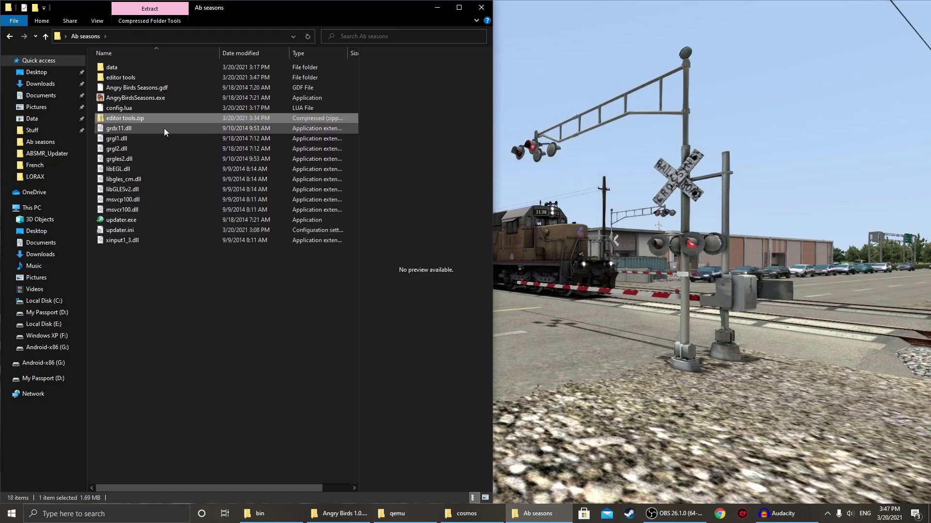
# Step: Copy the editor, scripts and scripts_common folders from editor tools into the game's data folder
pyautogui.doubleClick(125, 77)
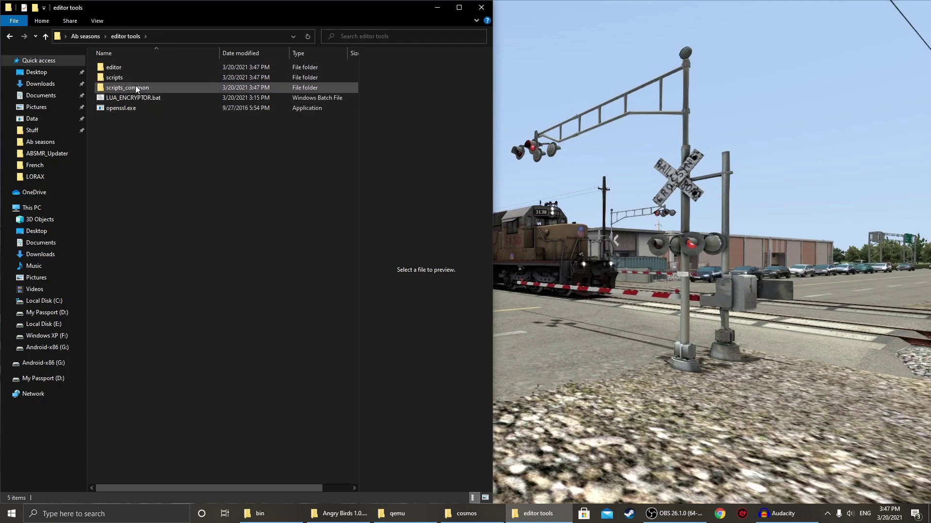
pyautogui.click(131, 87)
pyautogui.keyDown('shift'); pyautogui.click(113, 67); pyautogui.keyUp('shift')
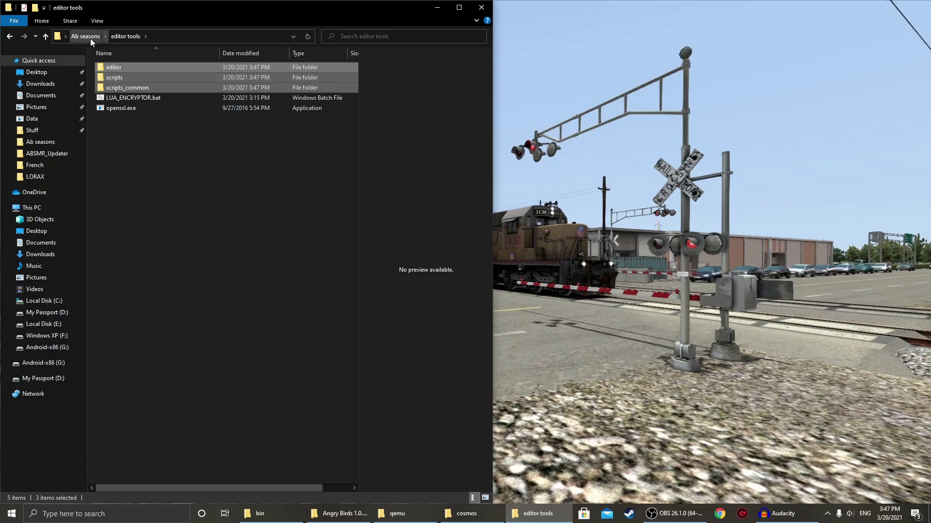
pyautogui.click(90, 38)
pyautogui.doubleClick(123, 68)
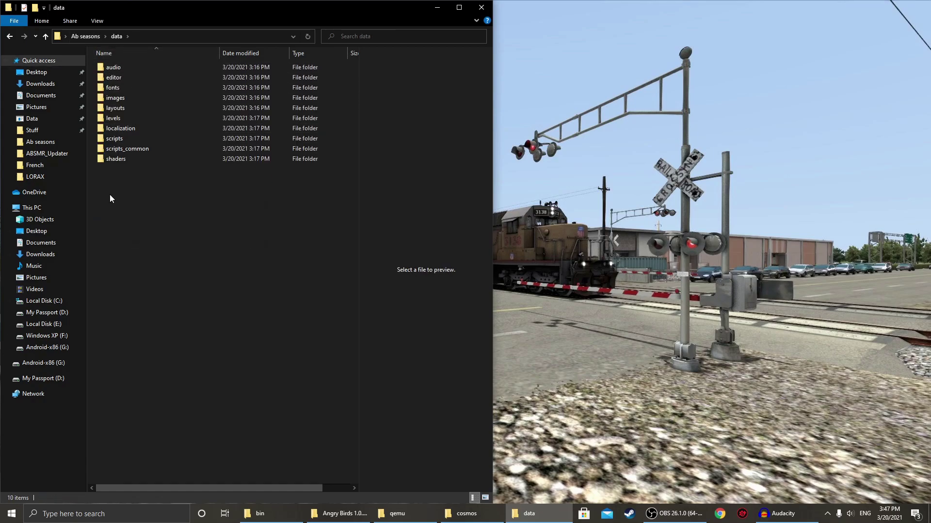
pyautogui.hotkey('ctrl', 'v')
pyautogui.click(419, 179)
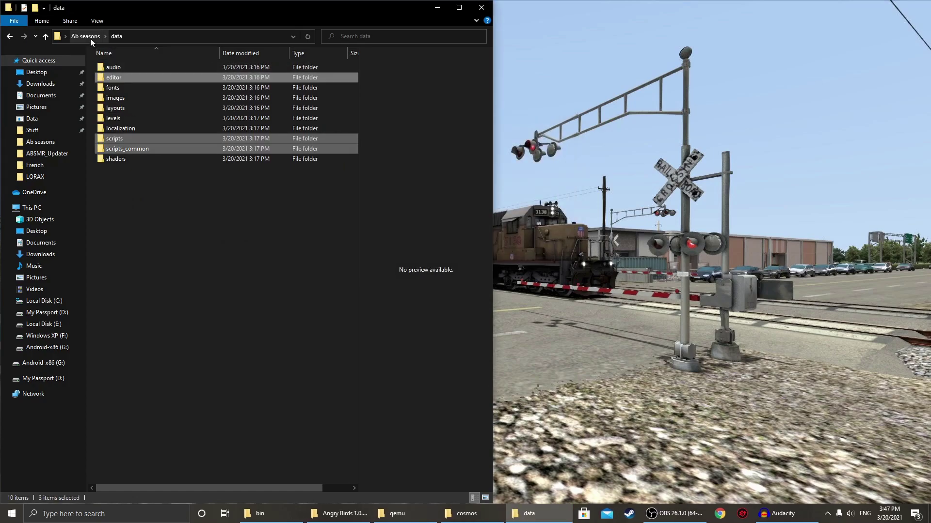
# Step: Open config.lua from the Ab seasons folder in Notepad, set showCursor to true, and save and close the file
pyautogui.click(90, 38)
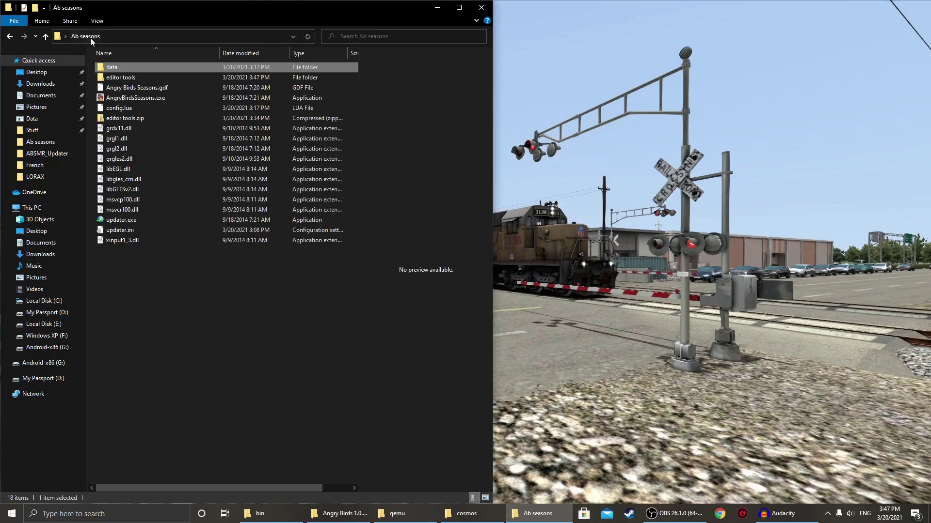
pyautogui.doubleClick(126, 109)
pyautogui.click(418, 269)
pyautogui.doubleClick(412, 190)
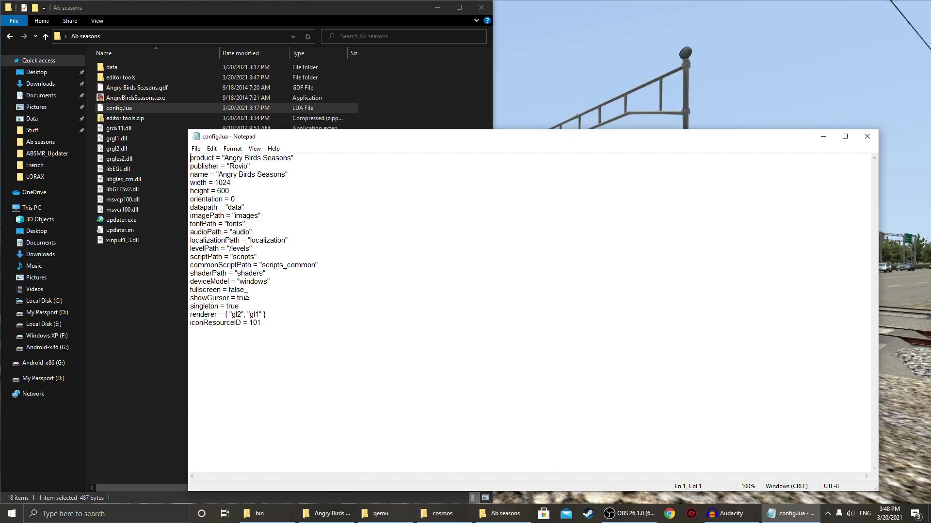
pyautogui.moveTo(250, 298); pyautogui.dragTo(237, 299)
pyautogui.write('true')
pyautogui.hotkey('ctrl', 's')
pyautogui.click(876, 137)
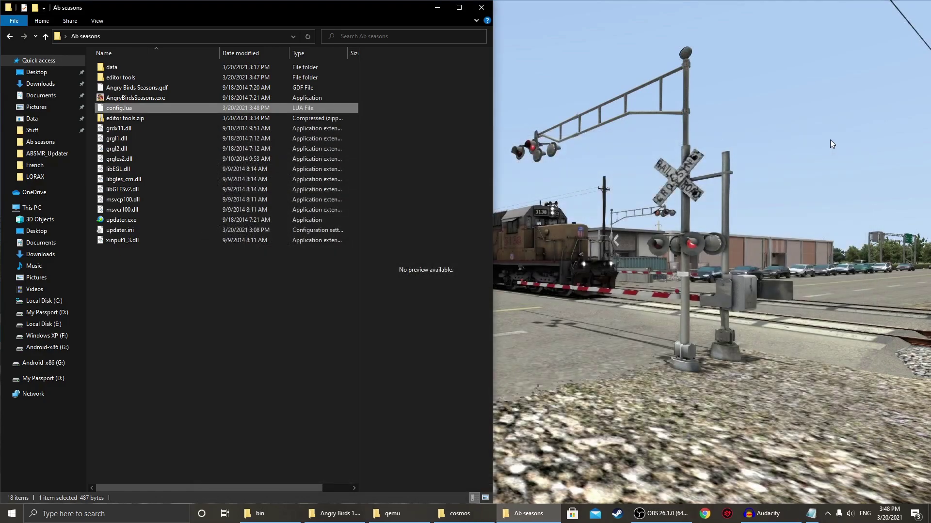
# Step: Launch AngryBirdsSeasons.exe in a maximized window and open Level_SouthernMigration001 in its level editor
pyautogui.doubleClick(135, 98)
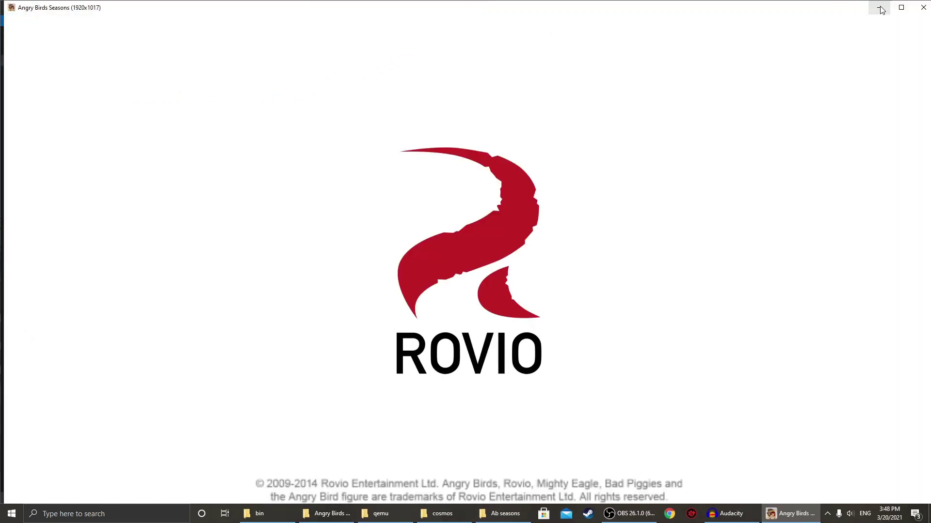
pyautogui.click(896, 6)
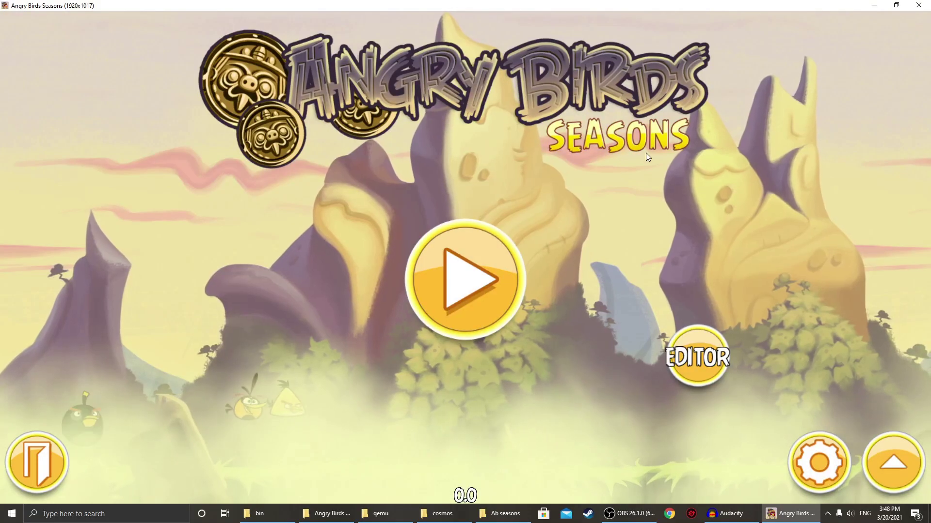
pyautogui.click(710, 368)
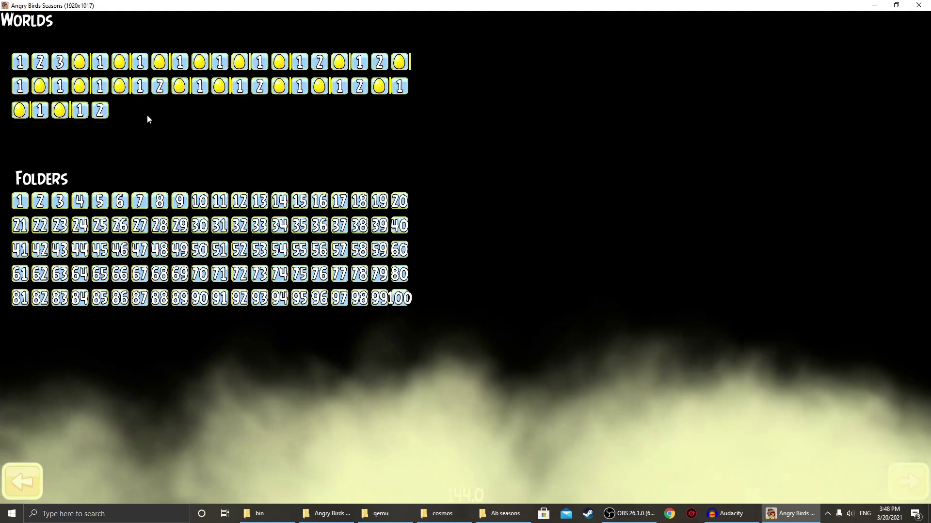
pyautogui.click(43, 112)
pyautogui.click(45, 111)
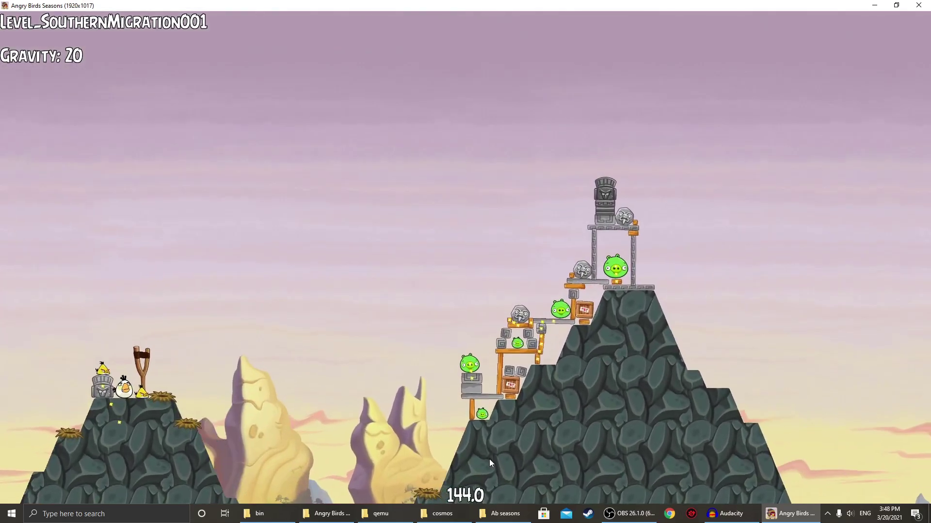
# Step: Place a large pig in red armour above the round stone head and small pig midway up the structure
pyautogui.scroll(5, 491, 406)
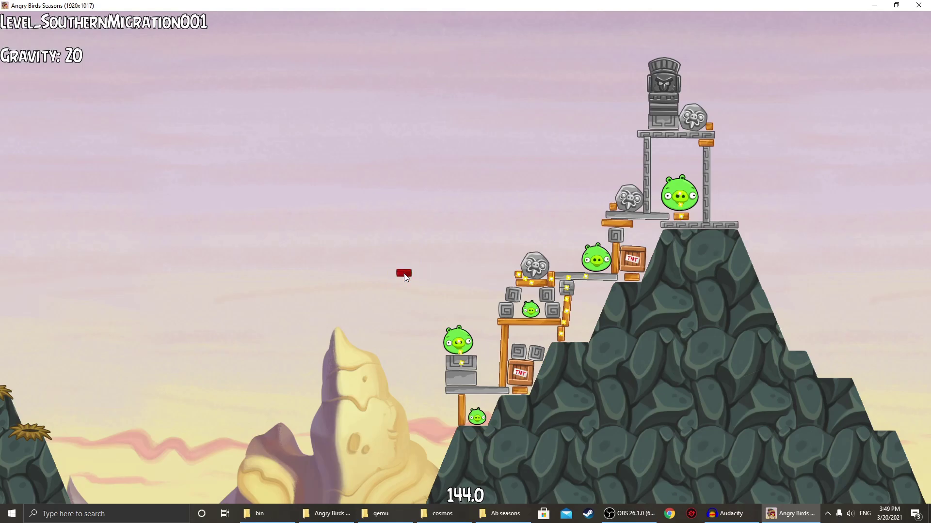
pyautogui.press('Right')
pyautogui.press('Right')
pyautogui.press('Right')
pyautogui.press('Right')
pyautogui.press('Right')
pyautogui.press('Right')
pyautogui.press('Right')
pyautogui.press('Right')
pyautogui.press('Right')
pyautogui.press('Right')
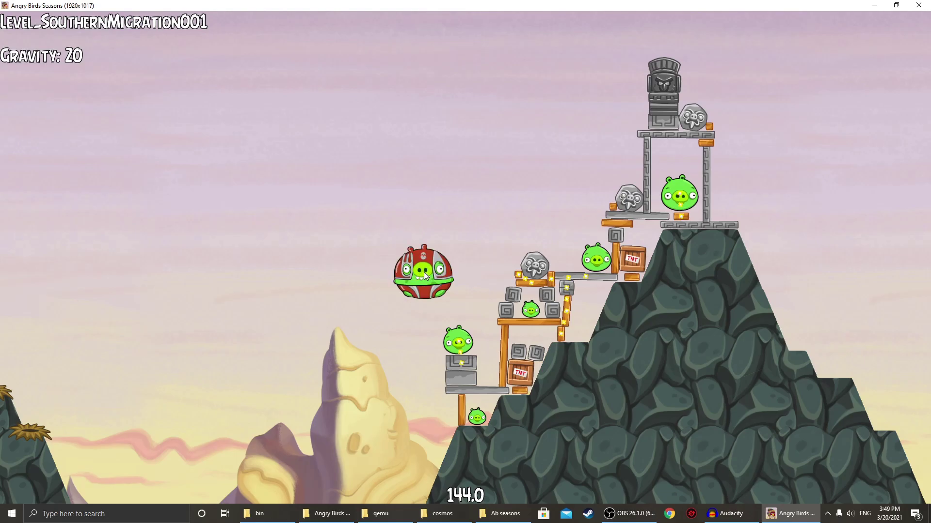
pyautogui.press('Right')
pyautogui.press('Right')
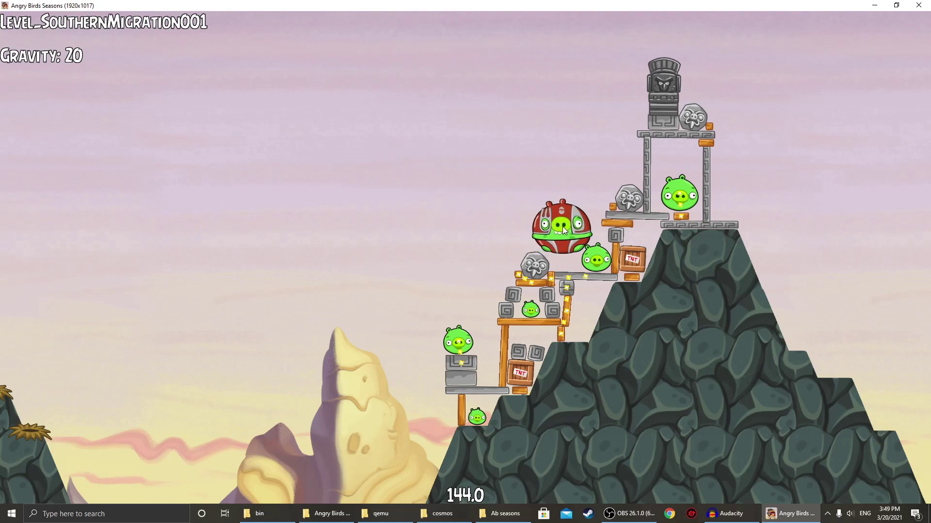
pyautogui.click(563, 230)
# Step: Place two red portals in front of the pig structure, one beside its base and one directly above in the air
pyautogui.moveTo(412, 226); pyautogui.dragTo(413, 224)
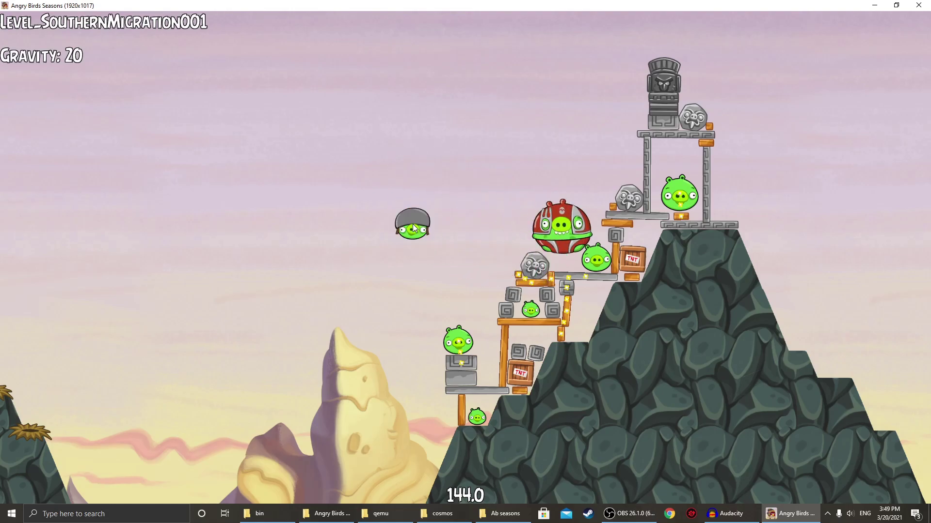
pyautogui.press('Right')
pyautogui.press('Right')
pyautogui.scroll(-4, 413, 226)
pyautogui.scroll(-1, 413, 226)
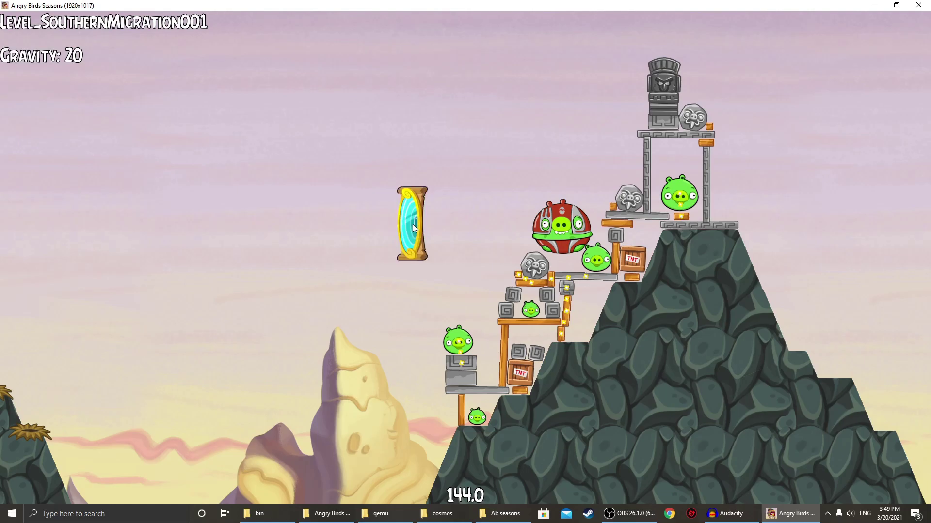
pyautogui.scroll(-2, 412, 224)
pyautogui.scroll(-1, 412, 218)
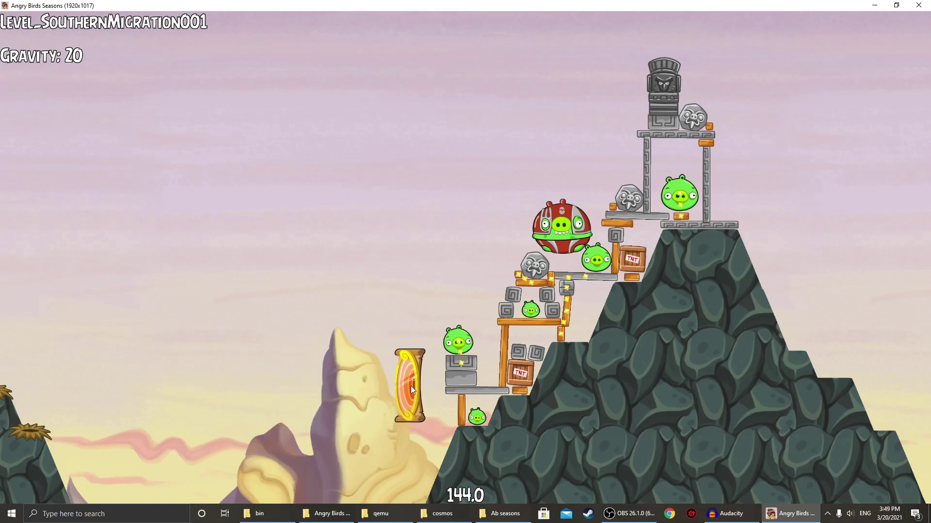
pyautogui.click(422, 386)
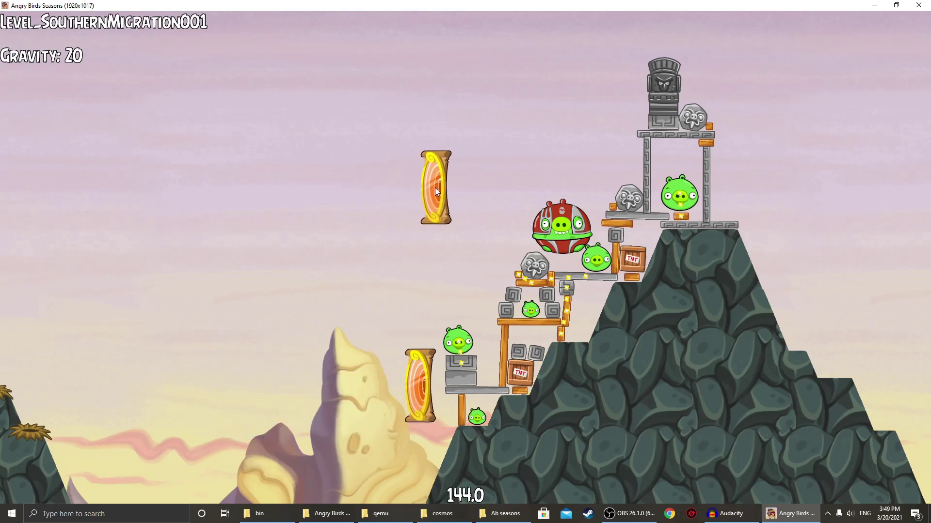
pyautogui.click(422, 187)
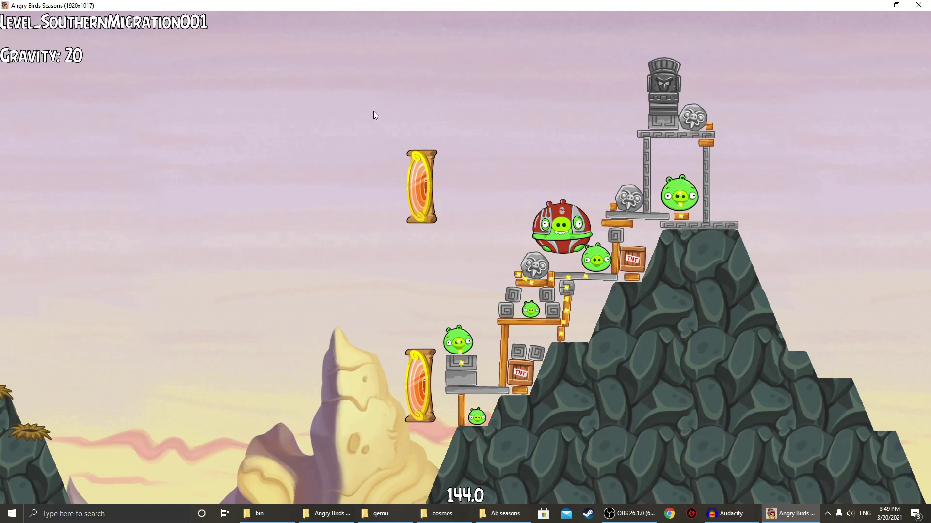
# Step: Rotate the upper red portal, PortalRed_2, so that it faces the opposite direction from the lower one
pyautogui.moveTo(374, 112); pyautogui.dragTo(485, 264)
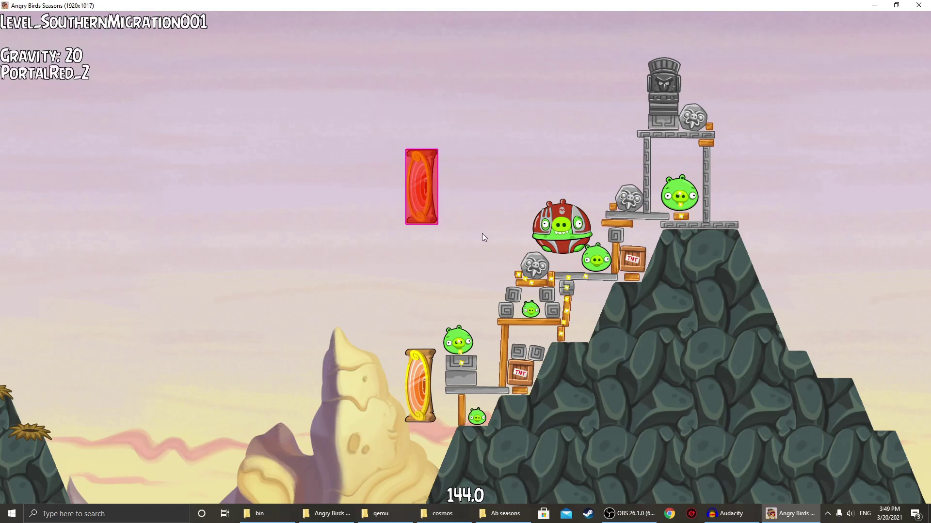
pyautogui.press('r')
pyautogui.press('r')
pyautogui.press('r')
pyautogui.press('r')
pyautogui.press('r')
pyautogui.press('r')
pyautogui.press('r')
pyautogui.press('r')
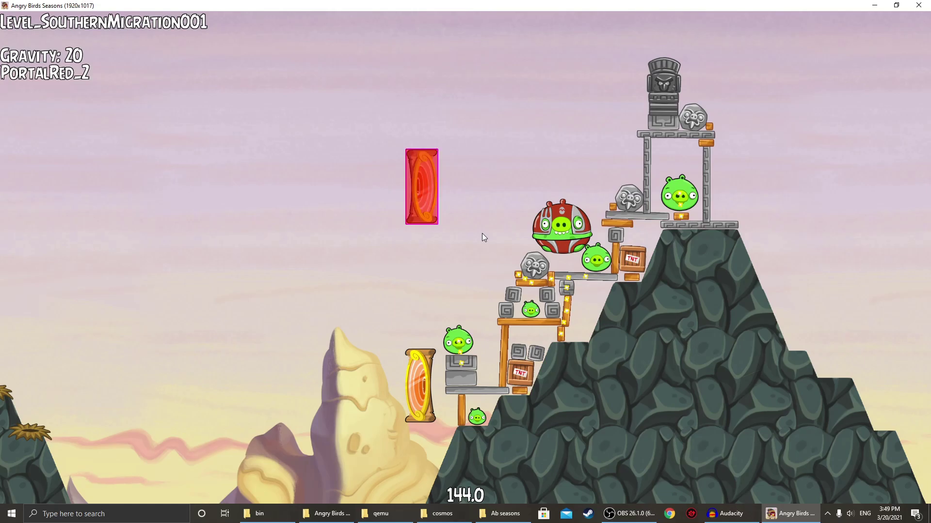
pyautogui.click(402, 264)
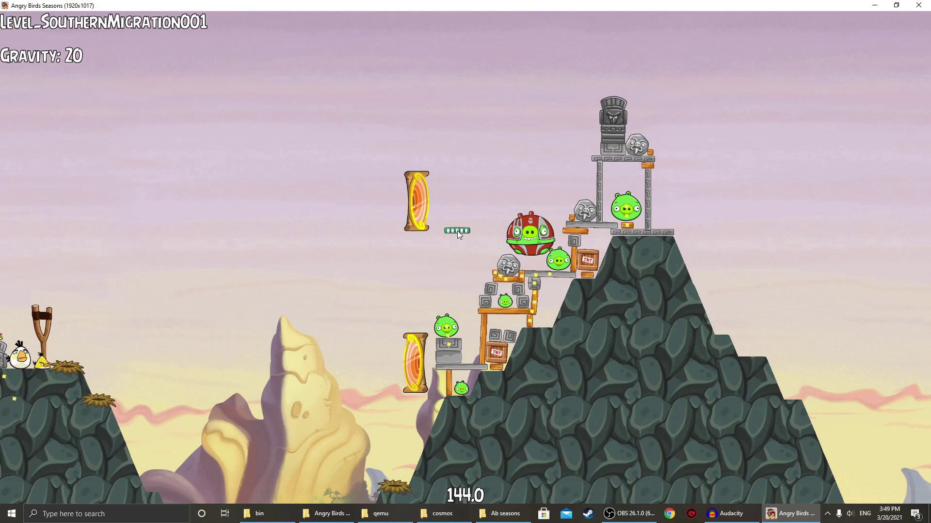
# Step: Examine the edited level's layout, from the birds and slingshot to the portals and pig structure
pyautogui.click(466, 225)
pyautogui.scroll(-5, 475, 222)
pyautogui.scroll(-6, 475, 223)
pyautogui.scroll(-5, 483, 148)
pyautogui.scroll(-4, 492, 144)
pyautogui.scroll(-2, 487, 186)
pyautogui.scroll(-3, 511, 151)
pyautogui.scroll(-5, 548, 181)
pyautogui.scroll(2, 485, 242)
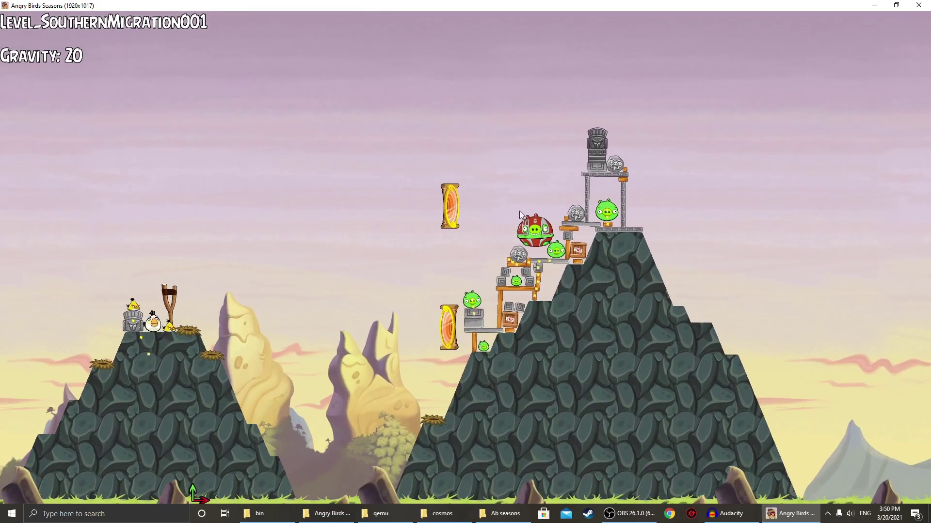
pyautogui.scroll(-2, 481, 190)
pyautogui.scroll(3, 494, 275)
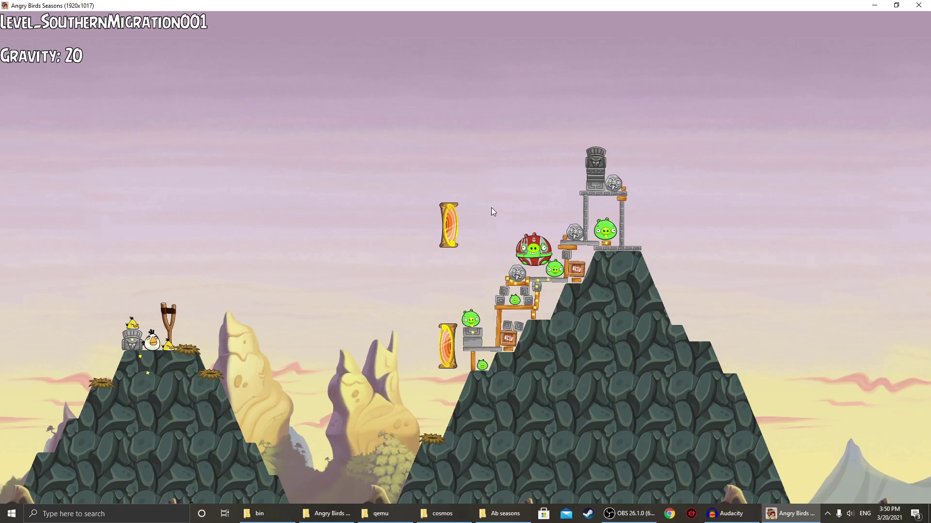
pyautogui.scroll(-4, 495, 202)
pyautogui.scroll(4, 497, 194)
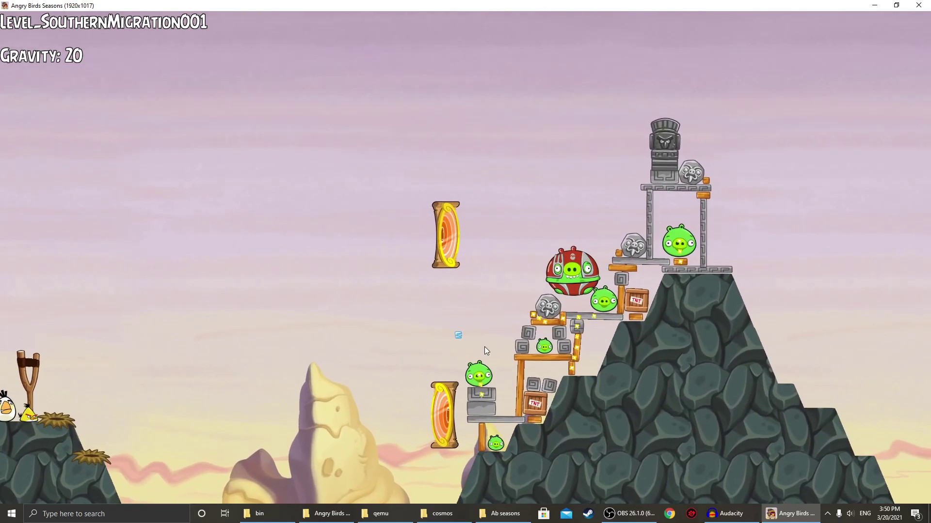
pyautogui.scroll(-2, 601, 367)
pyautogui.scroll(3, 616, 290)
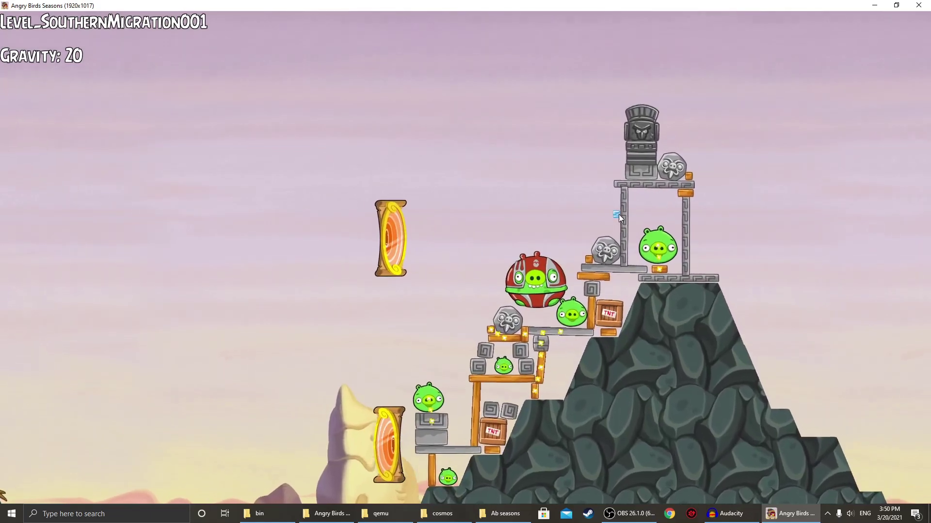
pyautogui.scroll(4, 608, 224)
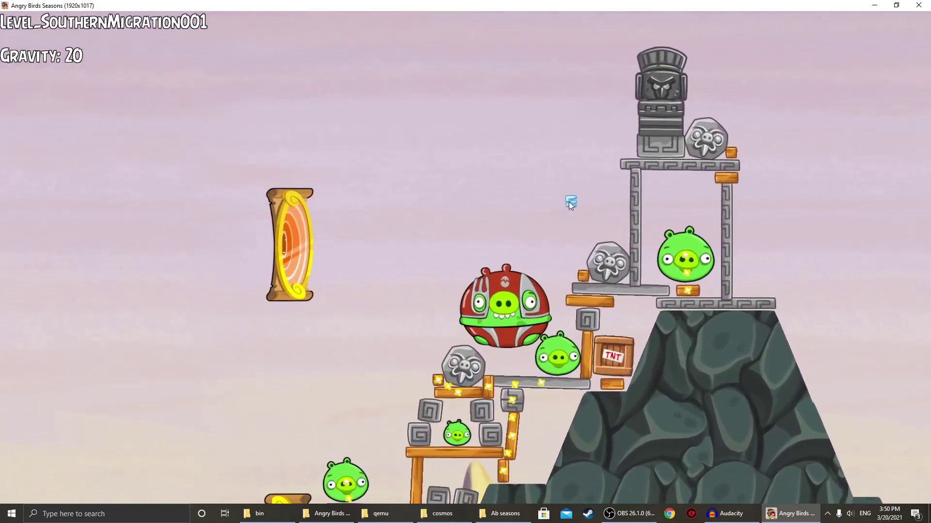
pyautogui.scroll(-4, 635, 317)
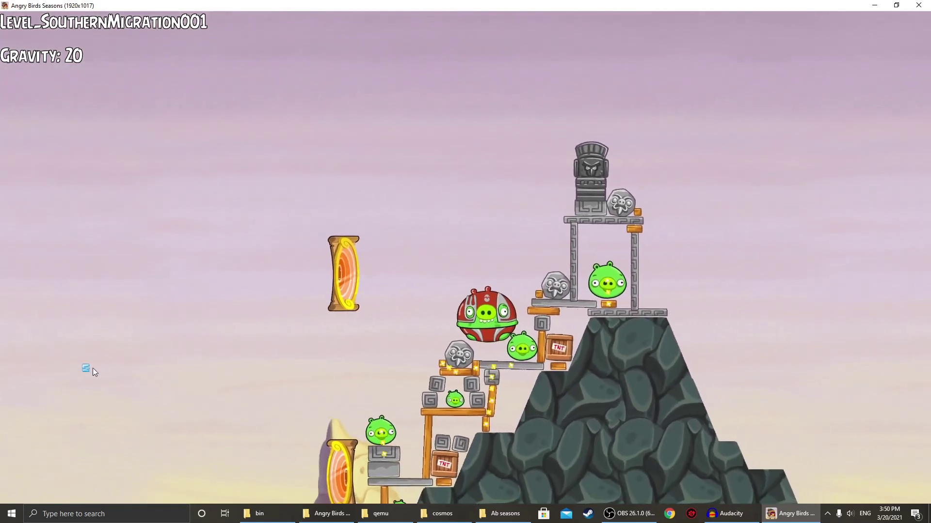
pyautogui.scroll(-5, 95, 372)
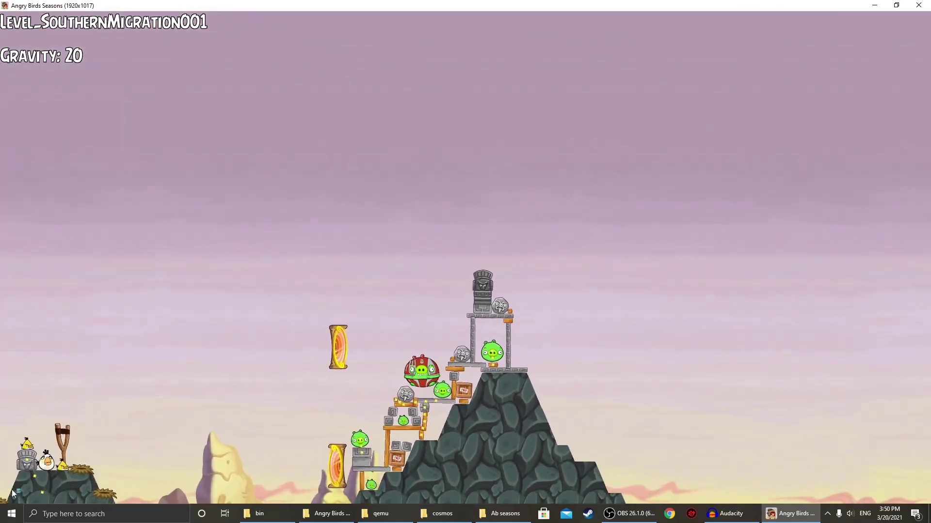
pyautogui.scroll(5, 38, 487)
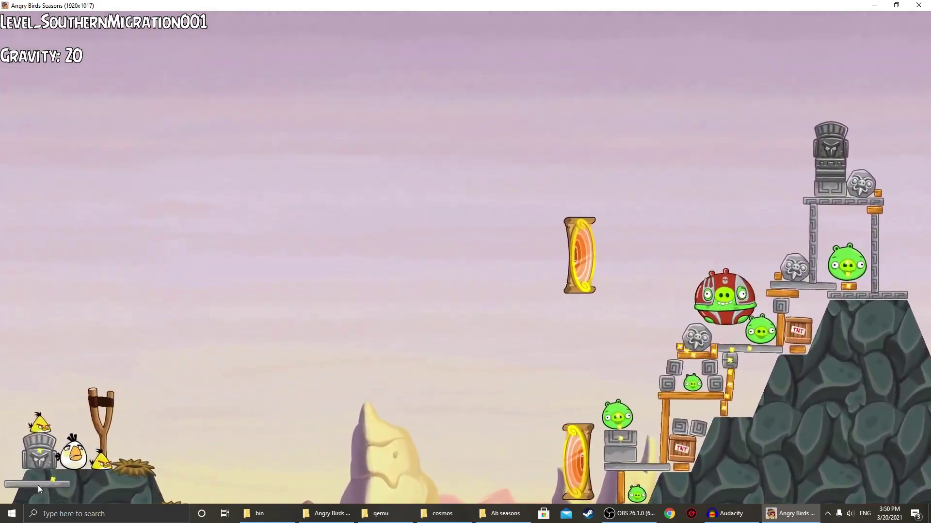
pyautogui.scroll(3, 51, 437)
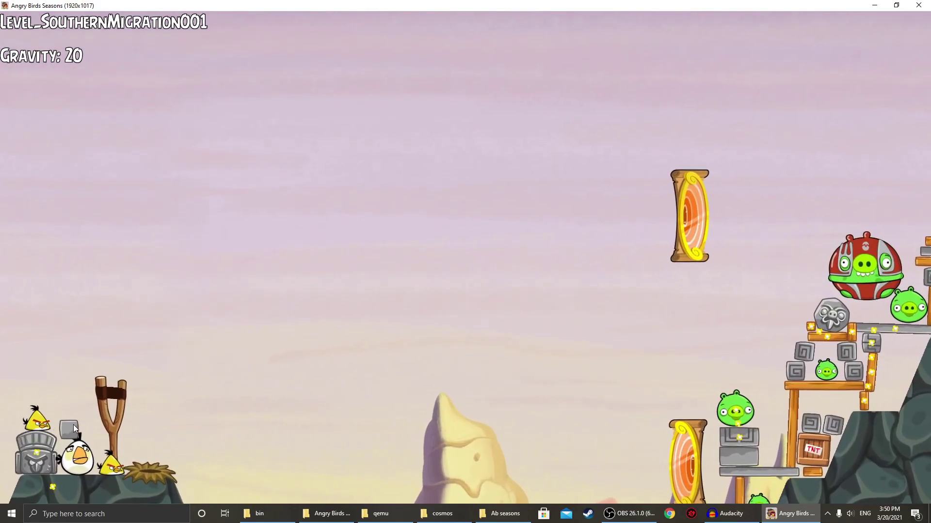
pyautogui.scroll(-4, 625, 451)
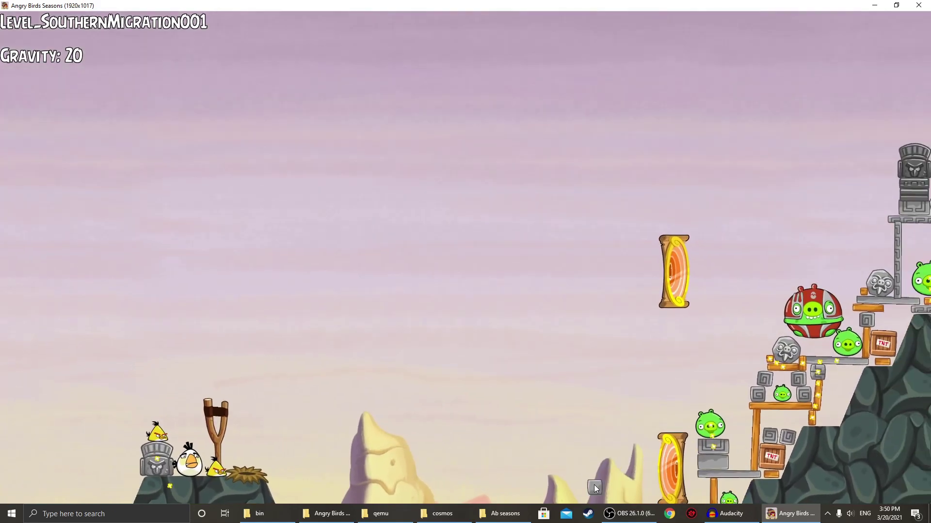
pyautogui.scroll(-5, 595, 489)
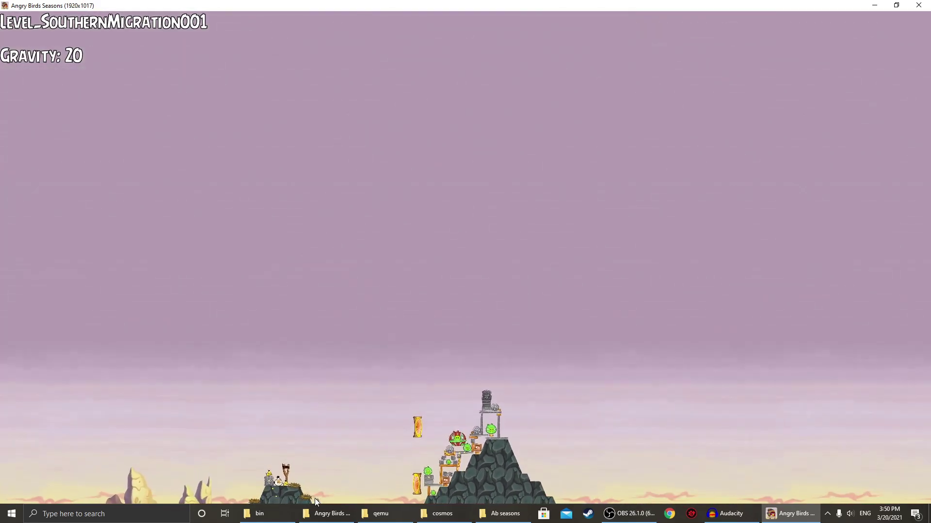
pyautogui.scroll(5, 315, 498)
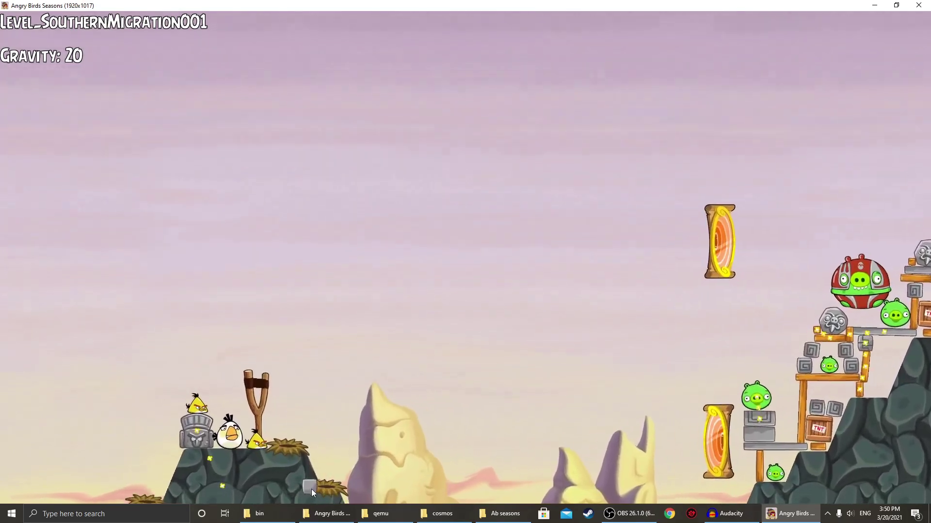
# Step: Place a barbell with red star weights directly above the pig on the stone blocks beside the lower portal
pyautogui.scroll(3, 315, 475)
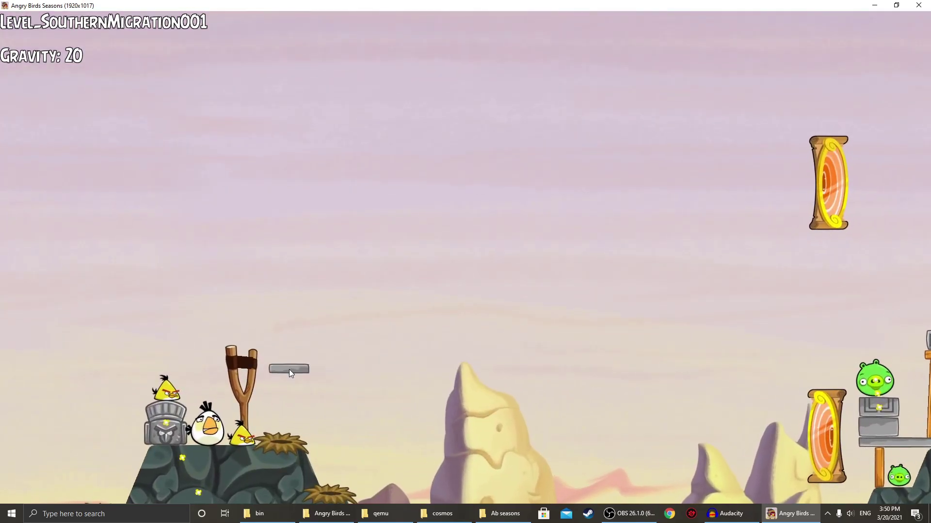
pyautogui.press('Right')
pyautogui.press('Right')
pyautogui.press('Right')
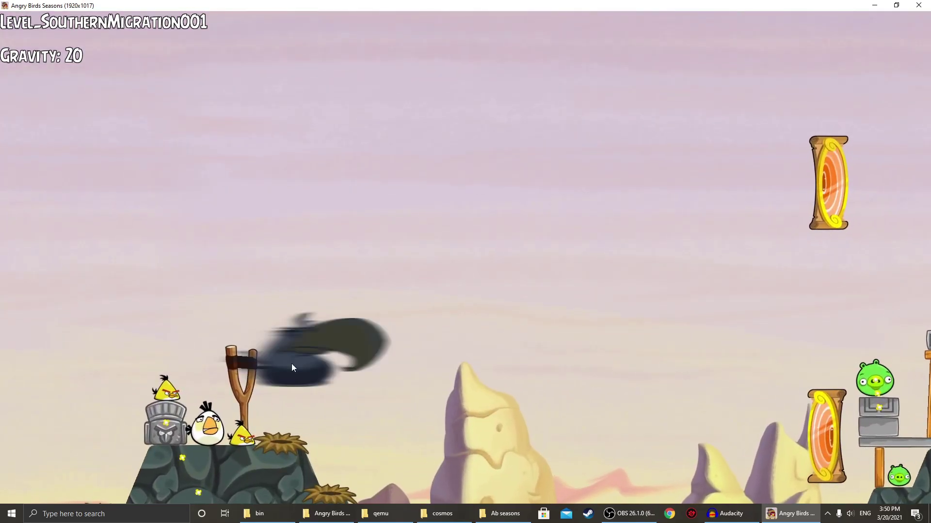
pyautogui.press('Right')
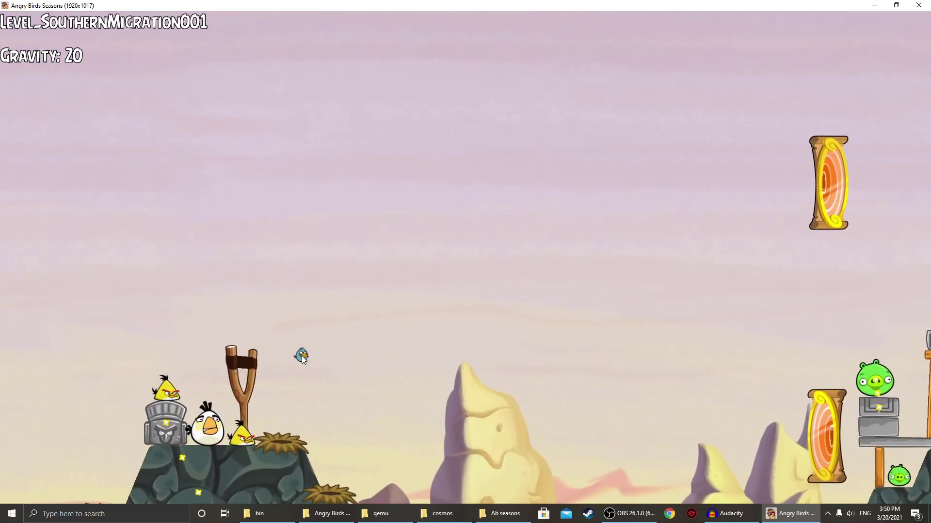
pyautogui.press('Right')
pyautogui.press('Right')
pyautogui.press('Right')
pyautogui.press('Right')
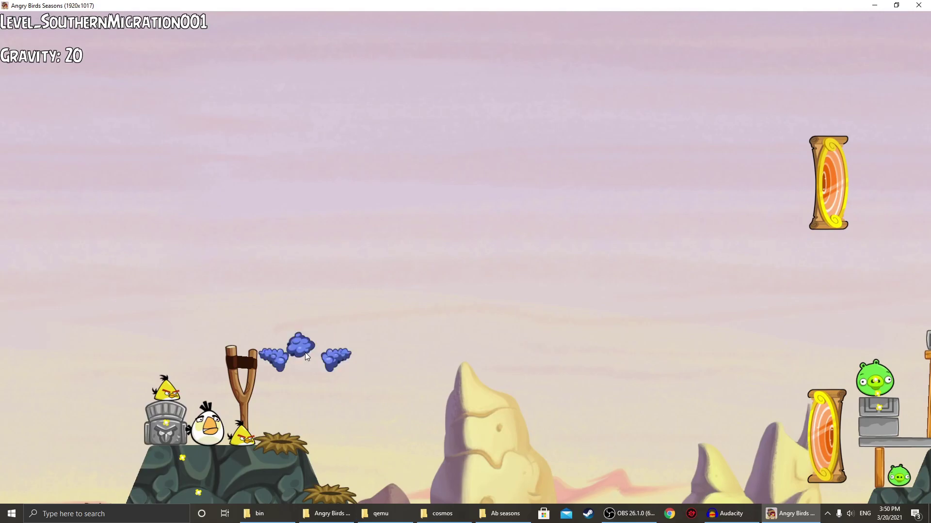
pyautogui.click(304, 353)
pyautogui.click(307, 352)
pyautogui.click(309, 351)
pyautogui.click(315, 348)
pyautogui.click(317, 347)
pyautogui.click(319, 343)
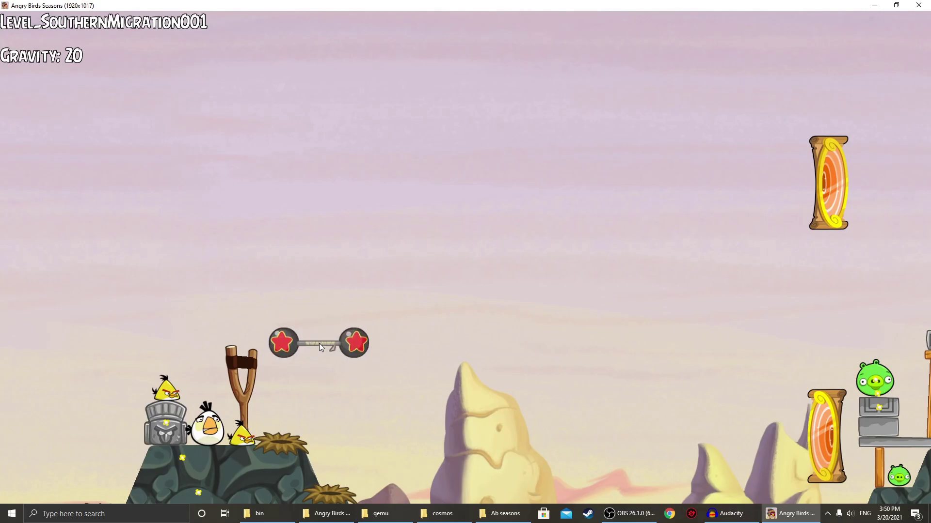
pyautogui.moveTo(318, 343); pyautogui.dragTo(851, 339)
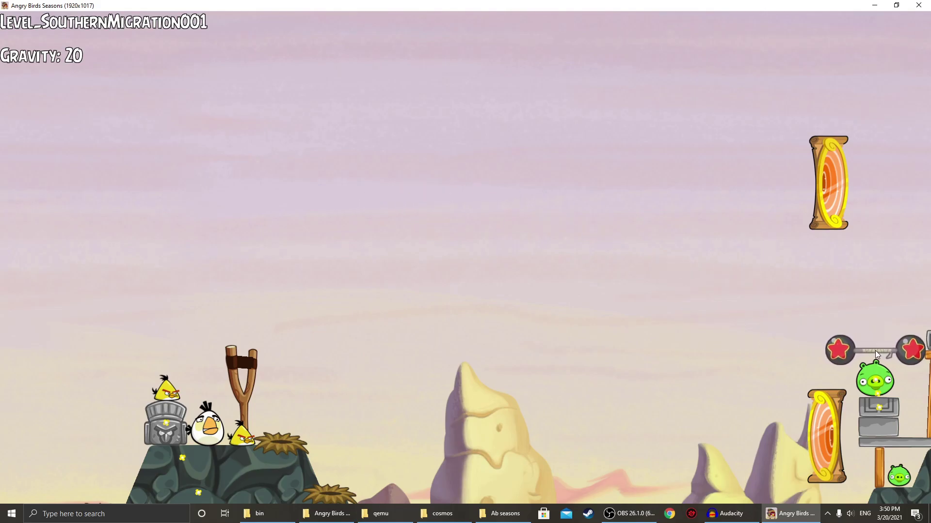
pyautogui.click(874, 350)
# Step: Place a large Wingman bird in the blue mask on the nest beside the slingshot
pyautogui.moveTo(364, 334); pyautogui.dragTo(329, 321)
pyautogui.click(328, 322)
pyautogui.click(329, 321)
pyautogui.moveTo(330, 323); pyautogui.dragTo(368, 361)
pyautogui.scroll(-6, 252, 363)
pyautogui.scroll(-4, 284, 374)
pyautogui.click(279, 416)
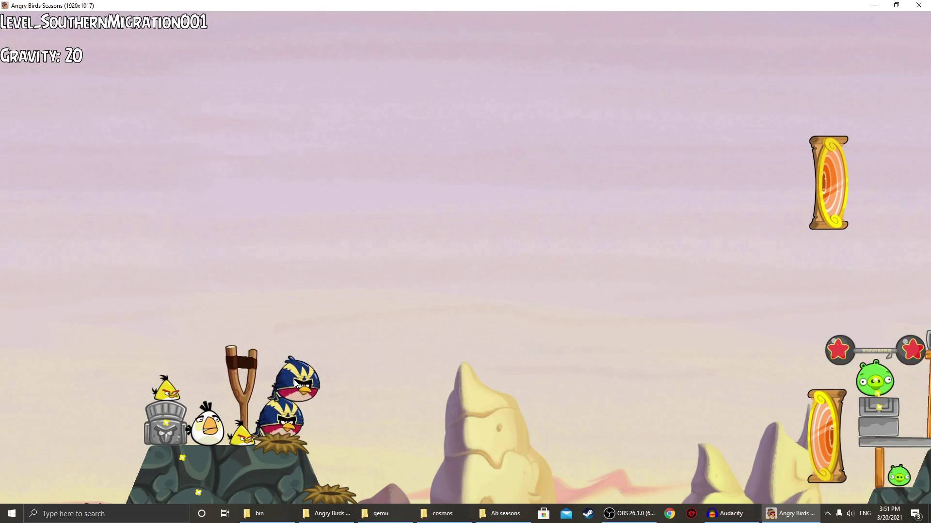
pyautogui.scroll(5, 301, 336)
# Step: Delete the two yellow birds and the white bird, and move the Wingman bird onto the stone totem head
pyautogui.click(168, 387)
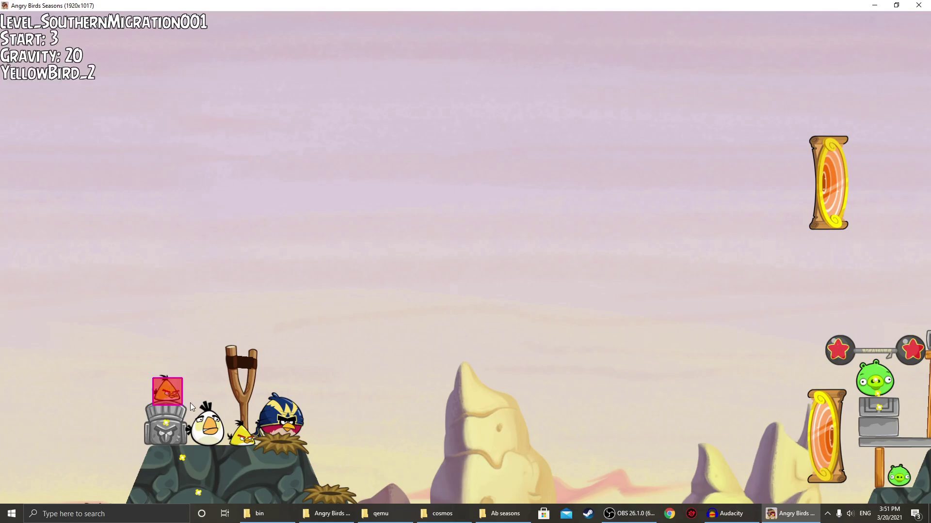
pyautogui.press('Delete')
pyautogui.click(221, 427)
pyautogui.press('Delete')
pyautogui.click(241, 434)
pyautogui.press('Delete')
pyautogui.moveTo(283, 424); pyautogui.dragTo(169, 378)
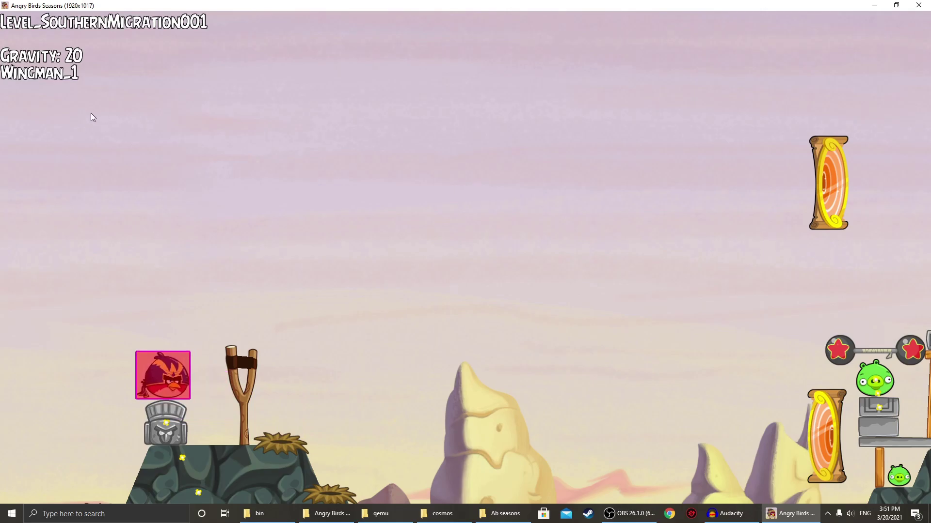
pyautogui.click(153, 120)
# Step: Place a pink bird on the ground between the stone totem head and the slingshot
pyautogui.scroll(-4, 249, 263)
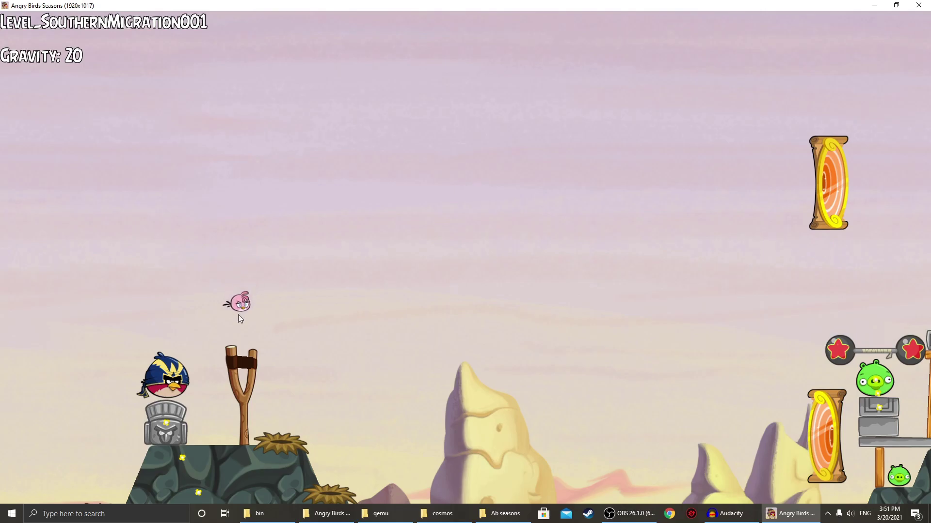
pyautogui.press('Tab')
pyautogui.press('Tab')
pyautogui.press('Tab')
pyautogui.press('Tab')
pyautogui.press('Tab')
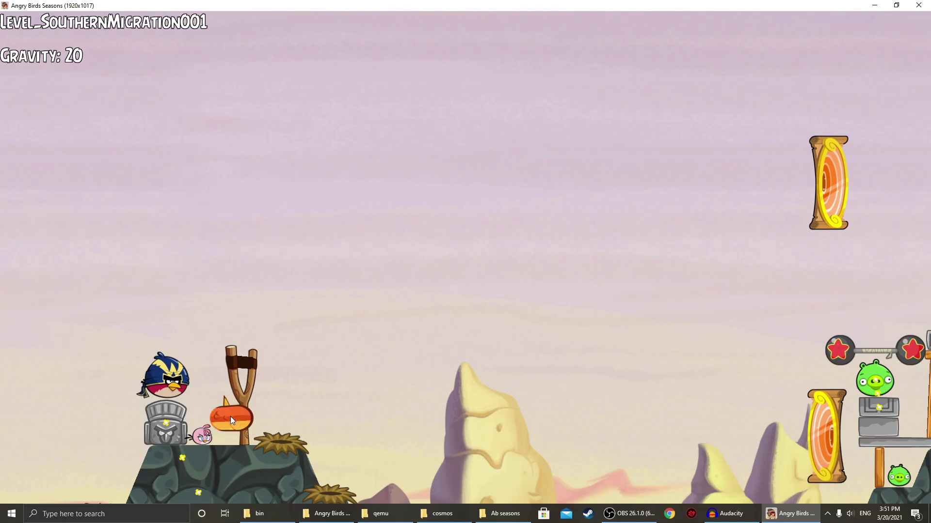
# Step: Place an orange globe bird on the ground between the pink bird and the slingshot
pyautogui.press('Tab')
pyautogui.press('Tab')
pyautogui.press('Tab')
# Step: Place a green boomerang bird at the nest on the far side of the slingshot base
pyautogui.press('Tab')
pyautogui.press('Tab')
pyautogui.click(228, 432)
pyautogui.press('Tab')
pyautogui.press('Tab')
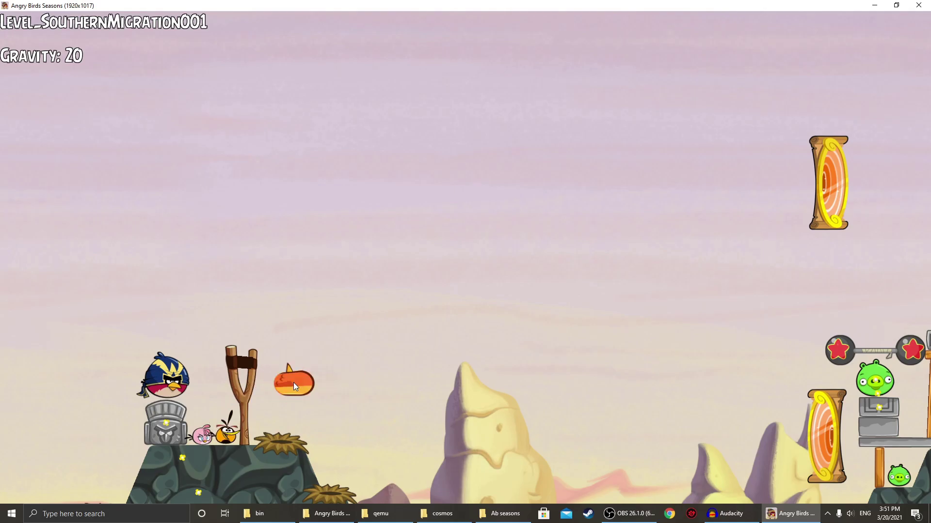
pyautogui.press('Tab')
pyautogui.press('Tab')
pyautogui.press('Tab')
pyautogui.press('Tab')
pyautogui.press('Tab')
pyautogui.press('Tab')
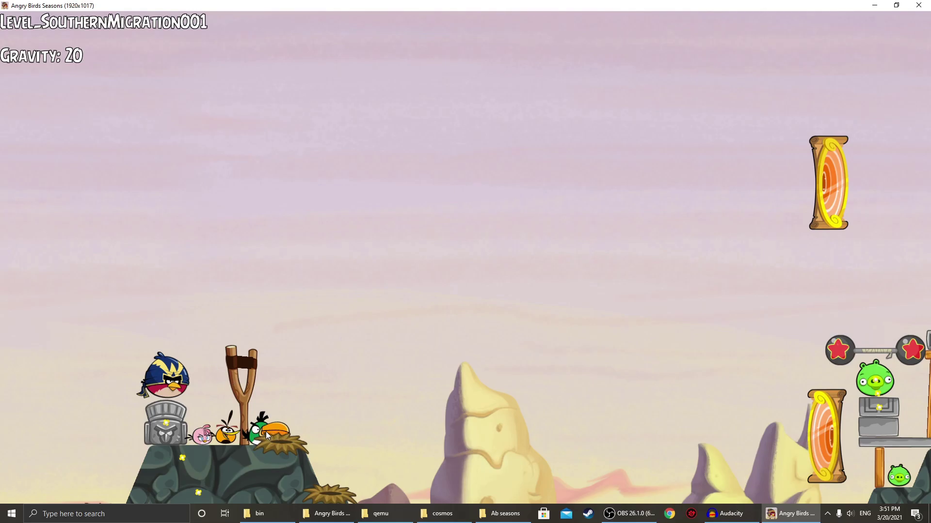
# Step: Number the launch order of the new birds, with the boomerang bird starting at 1 and the Wingman bird at 4
pyautogui.click(264, 431)
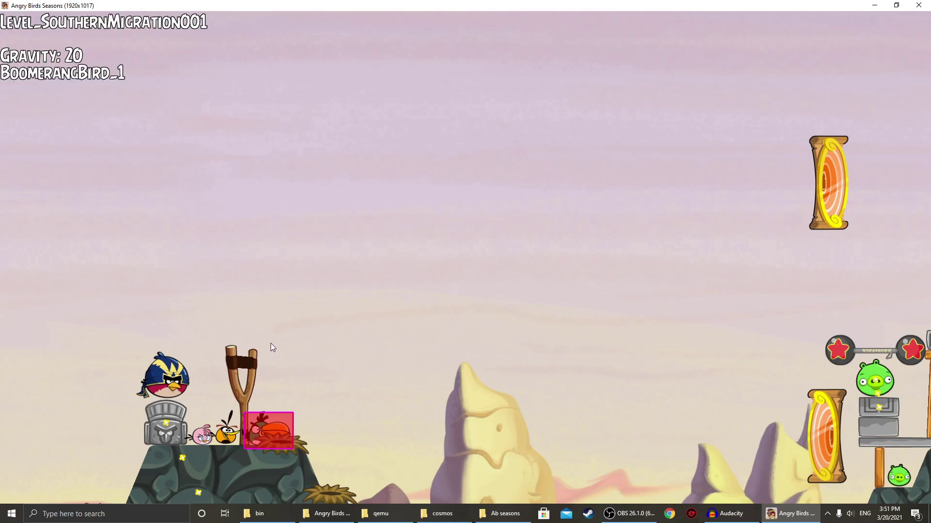
pyautogui.press('1')
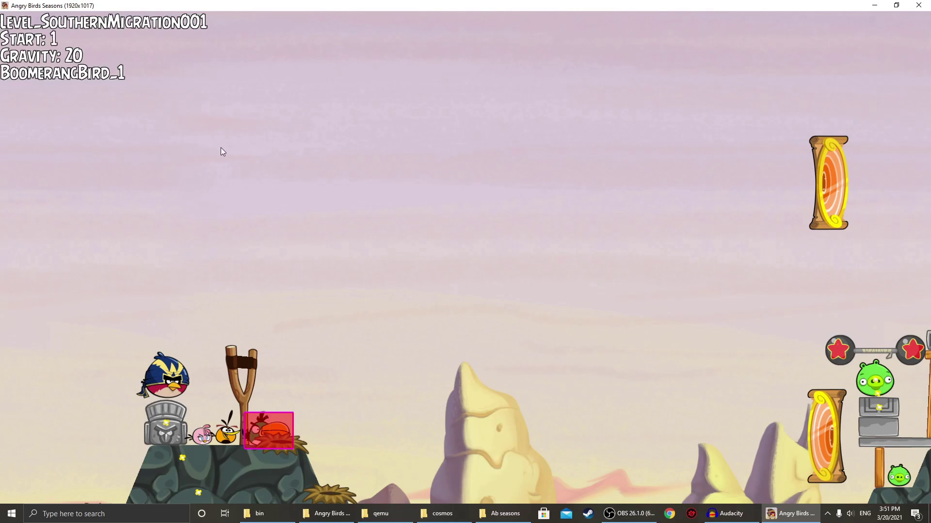
pyautogui.click(223, 437)
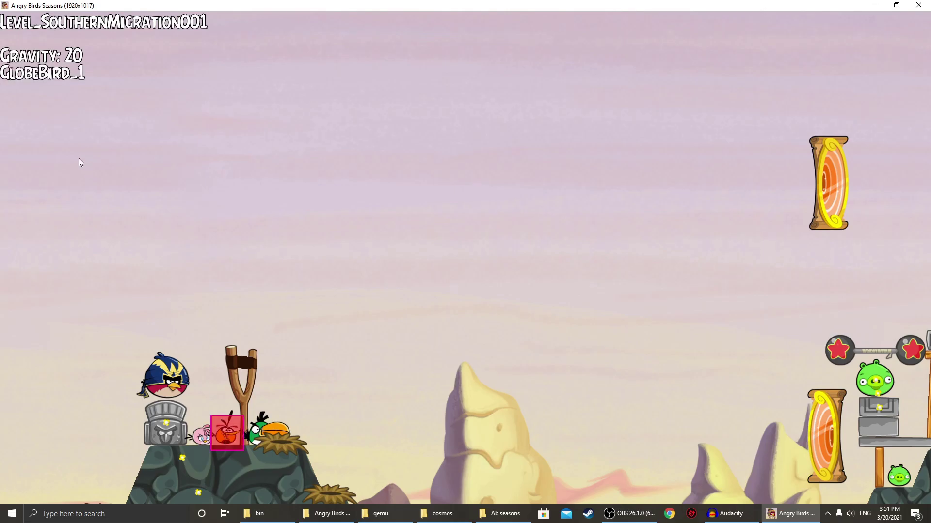
pyautogui.click(191, 174)
pyautogui.click(202, 434)
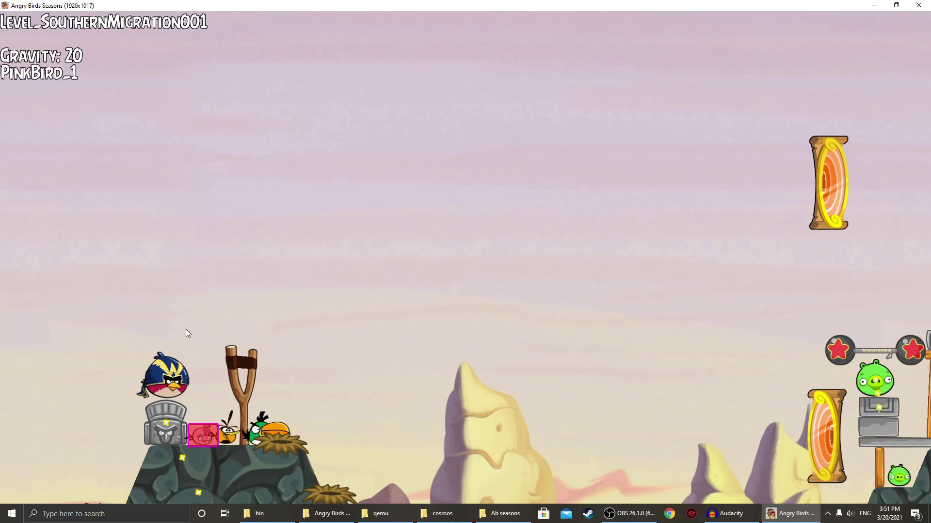
pyautogui.click(189, 202)
pyautogui.click(170, 377)
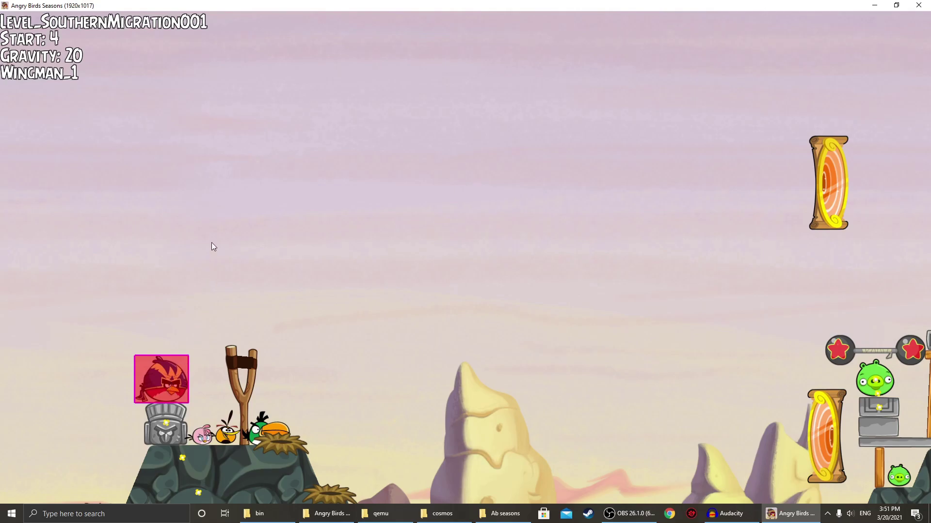
pyautogui.click(210, 195)
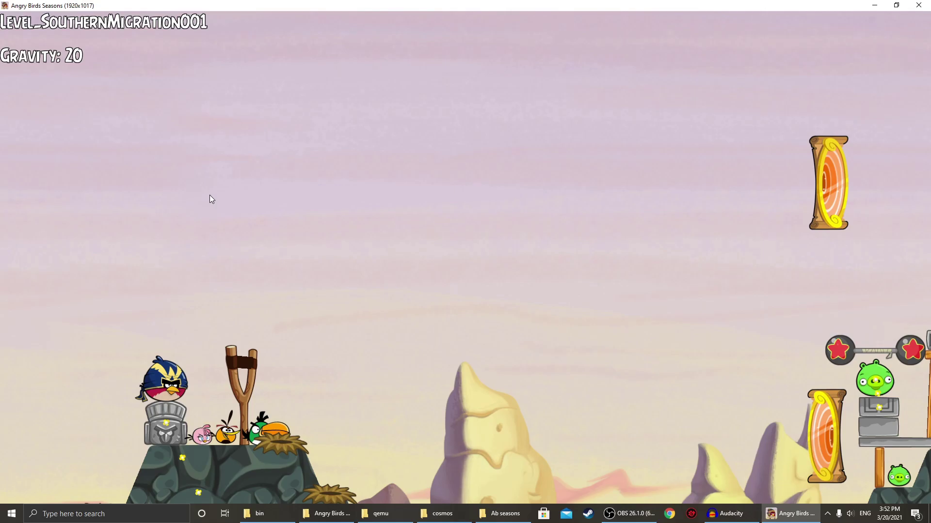
# Step: Open the level particle settings to view the type and amount options, and close them again
pyautogui.scroll(-4, 211, 206)
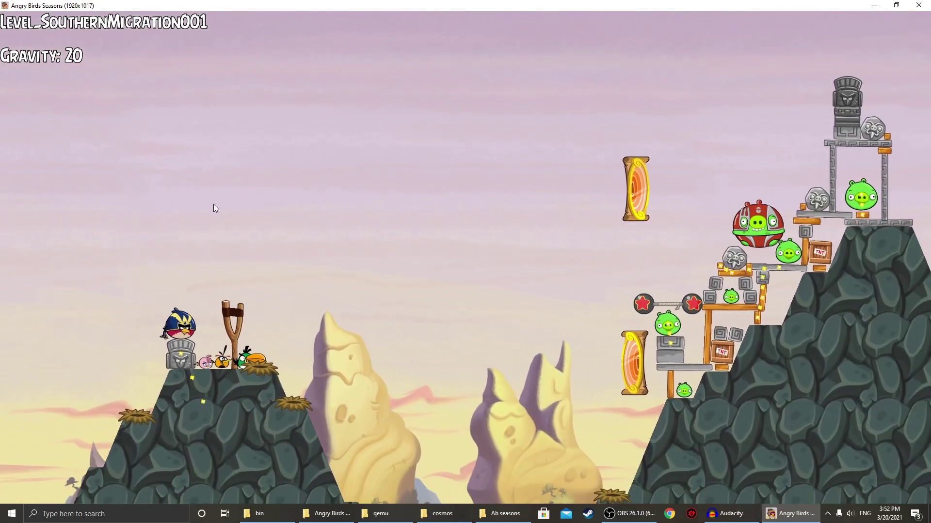
pyautogui.press('p')
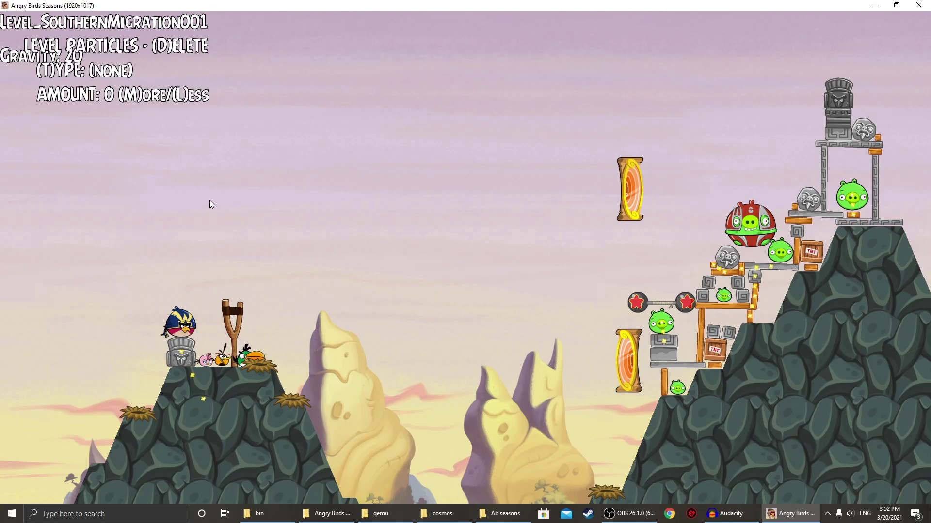
pyautogui.press('p')
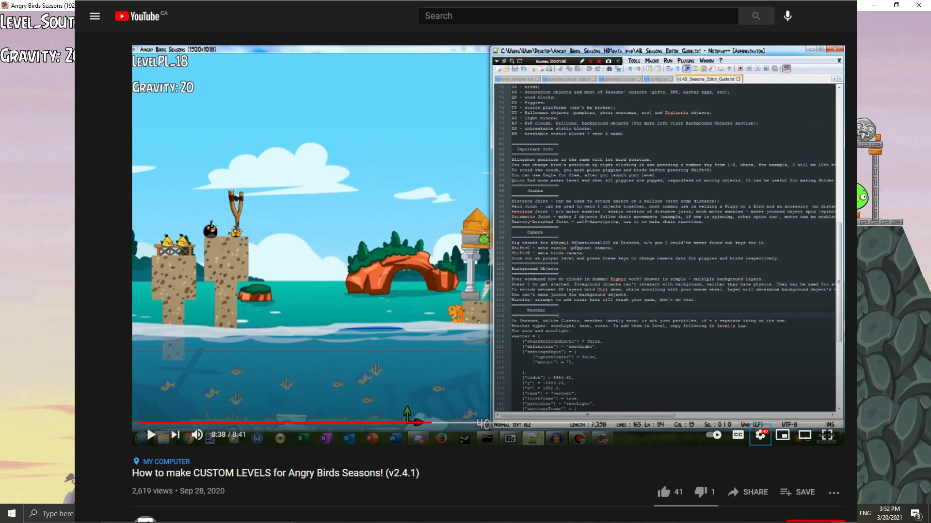
pyautogui.scroll(-3, 118, 225)
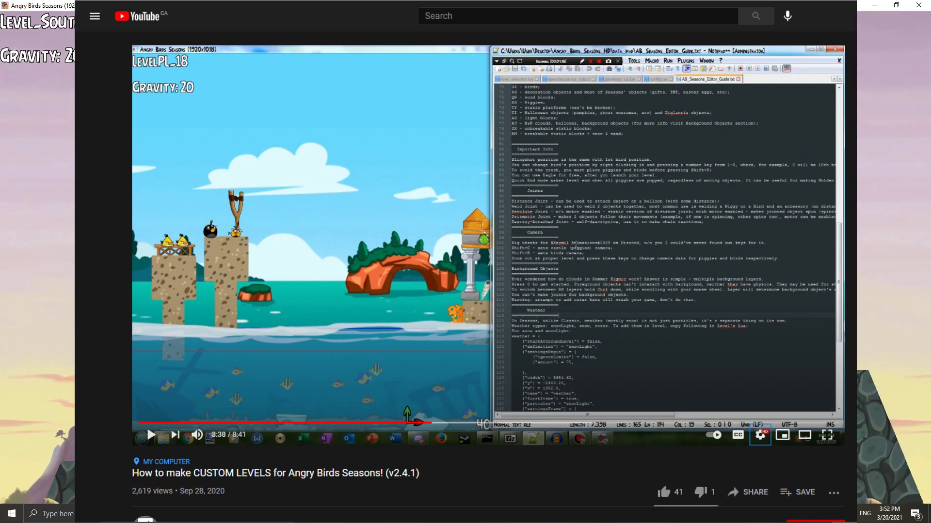
pyautogui.hotkey('alt', 'Tab')
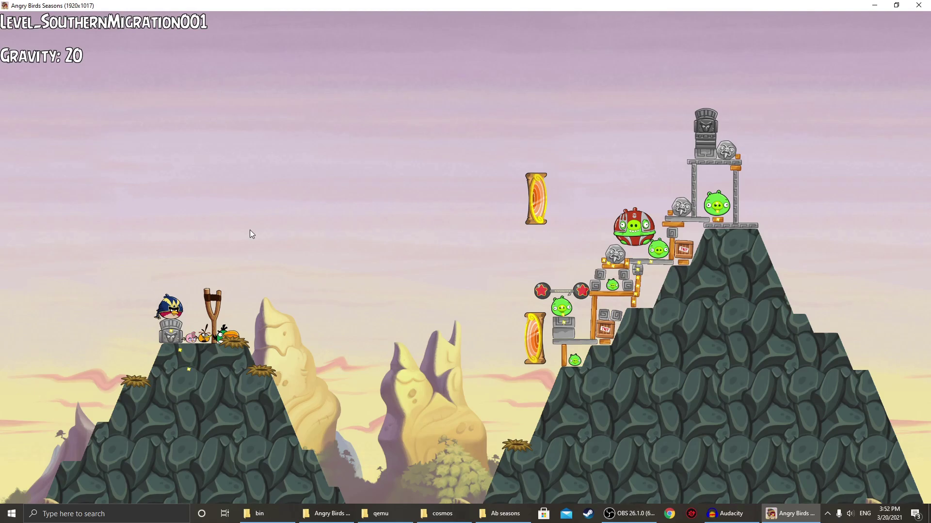
# Step: Leave the edited level, return to the main menu and quit the game
pyautogui.press('Escape')
pyautogui.click(669, 299)
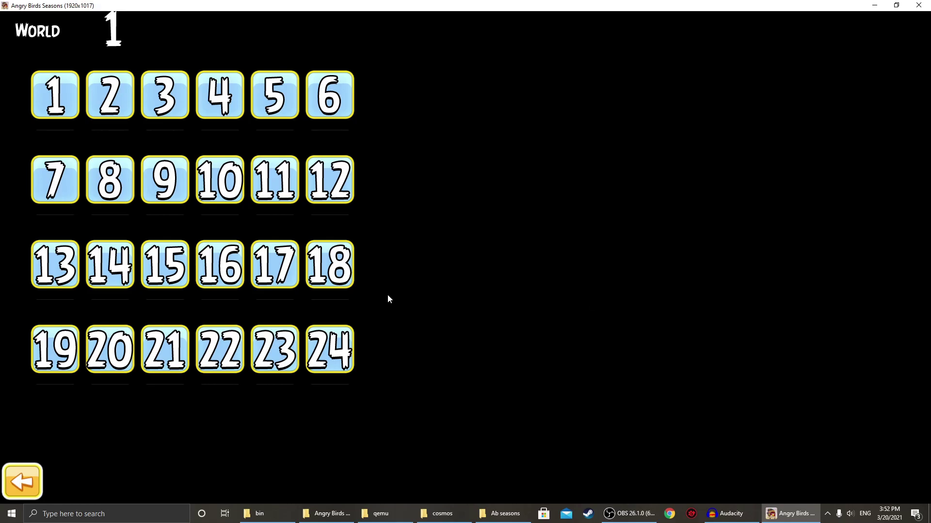
pyautogui.click(19, 481)
pyautogui.click(19, 481)
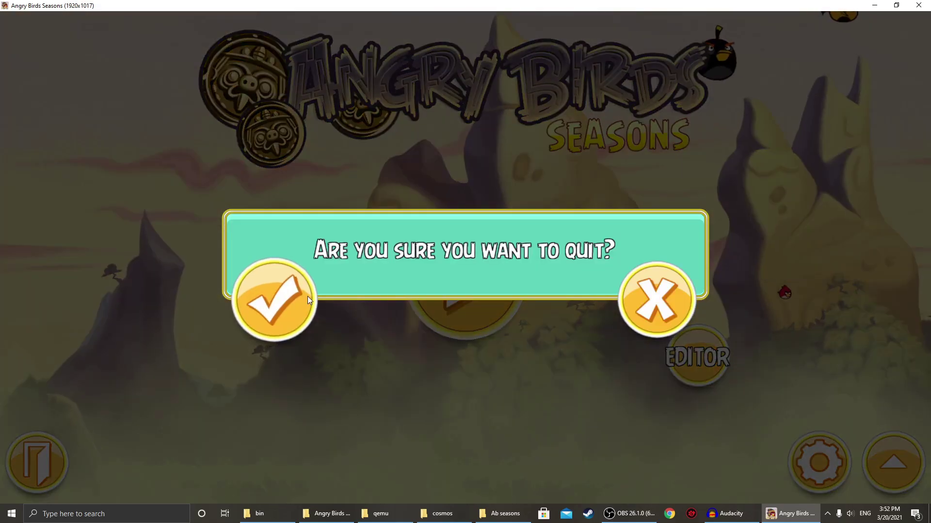
pyautogui.click(296, 297)
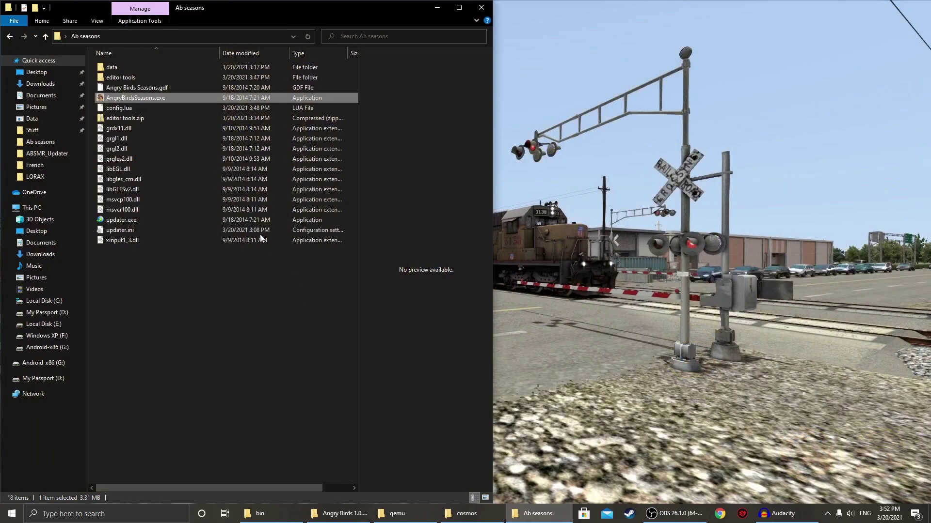
# Step: Open the SouthernMigration levels folder inside the game's data folder
pyautogui.doubleClick(109, 67)
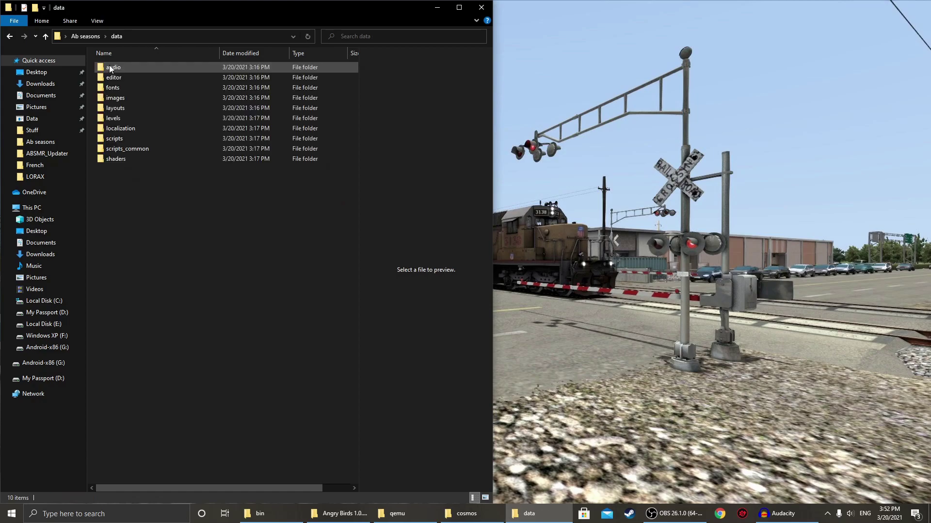
pyautogui.click(113, 121)
pyautogui.doubleClick(113, 120)
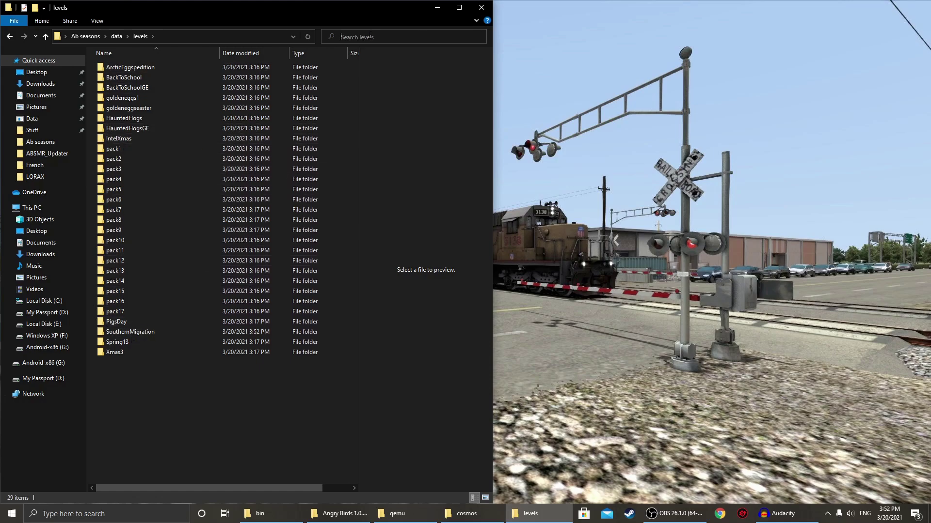
pyautogui.click(360, 36)
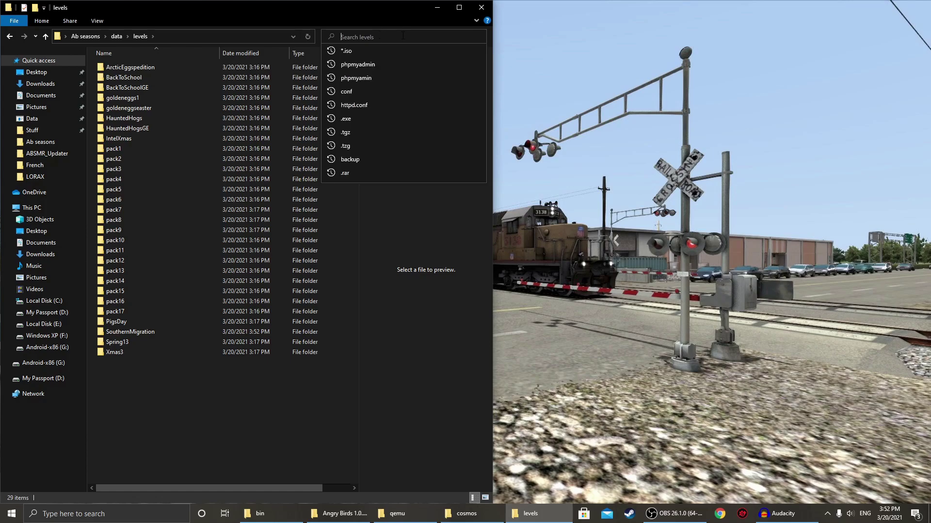
pyautogui.doubleClick(140, 332)
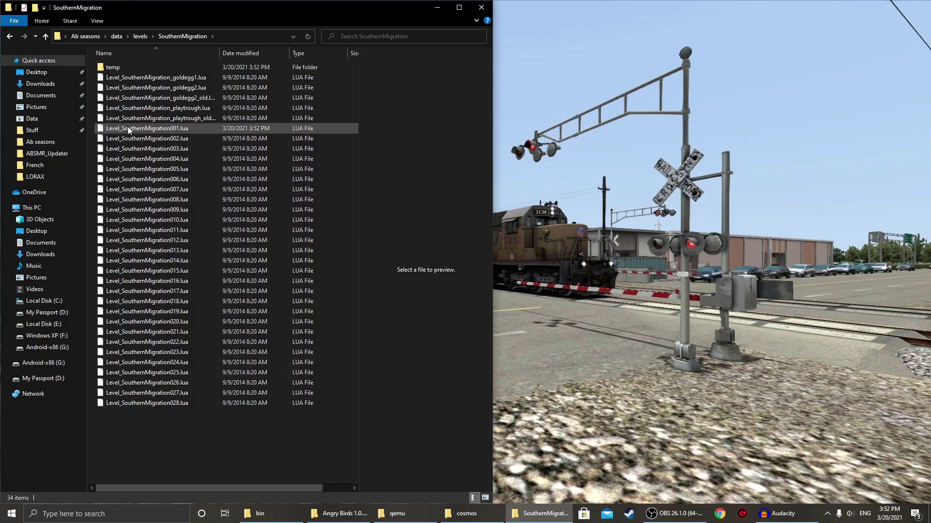
# Step: Move Level_SouthernMigration001.lua from the SouthernMigration folder into the editor tools folder
pyautogui.click(145, 132)
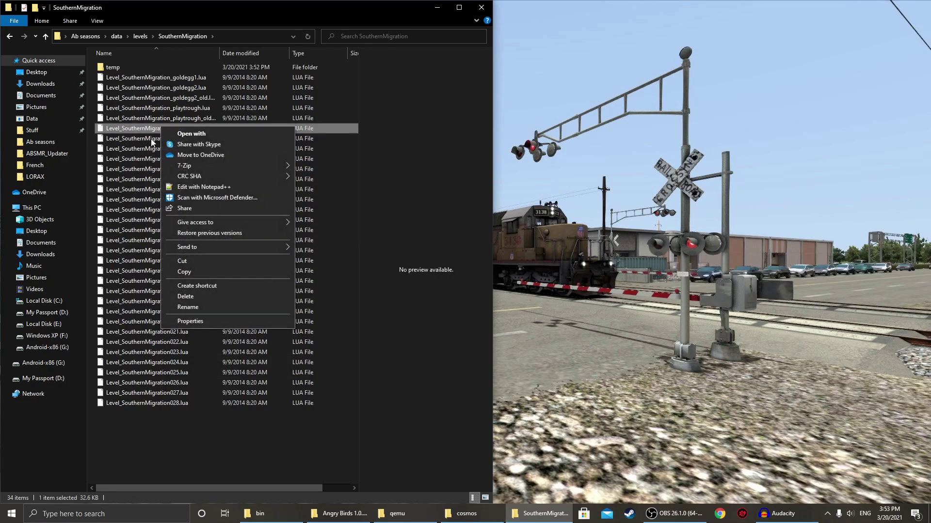
pyautogui.click(182, 261)
pyautogui.click(85, 36)
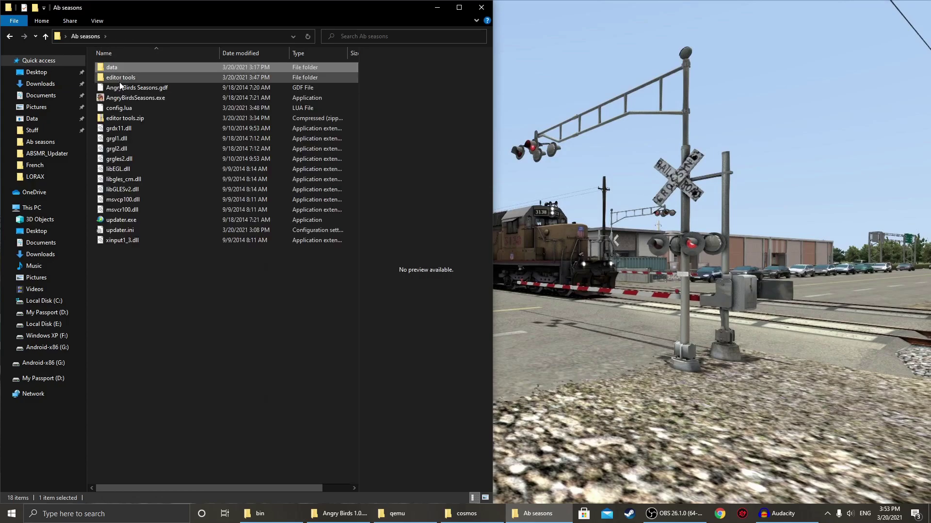
pyautogui.doubleClick(119, 83)
pyautogui.rightClick(161, 226)
pyautogui.click(184, 292)
# Step: Open the moved Level_SouthernMigration001.lua in Notepad++ and place the cursor on the empty last line
pyautogui.rightClick(148, 99)
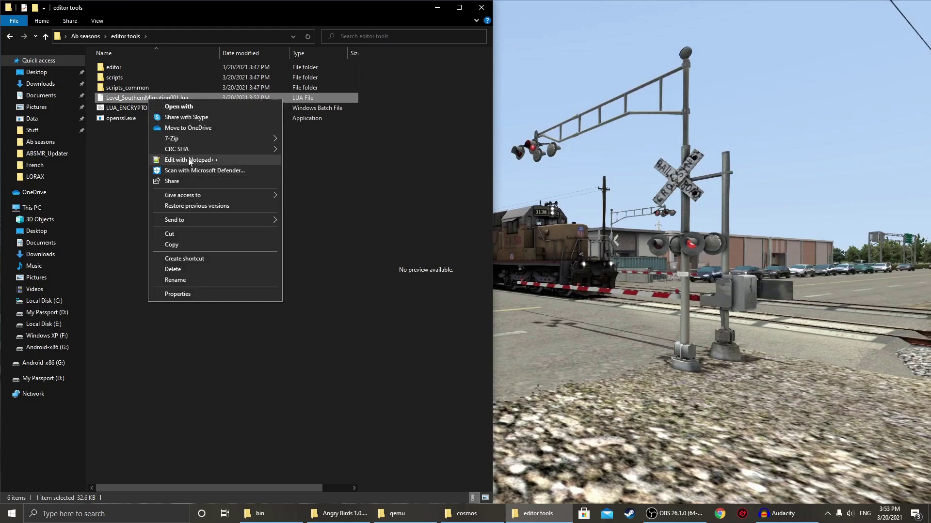
pyautogui.click(189, 160)
pyautogui.scroll(-20, 303, 229)
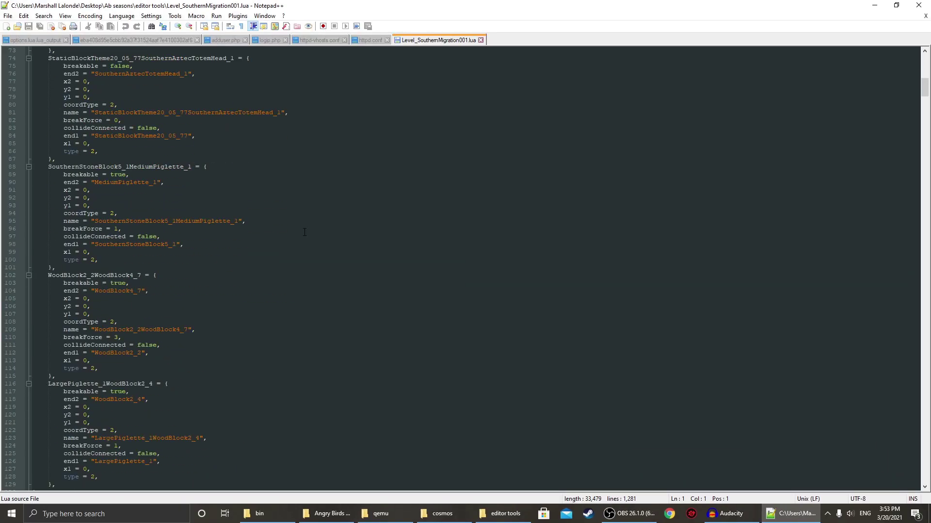
pyautogui.scroll(-20, 304, 230)
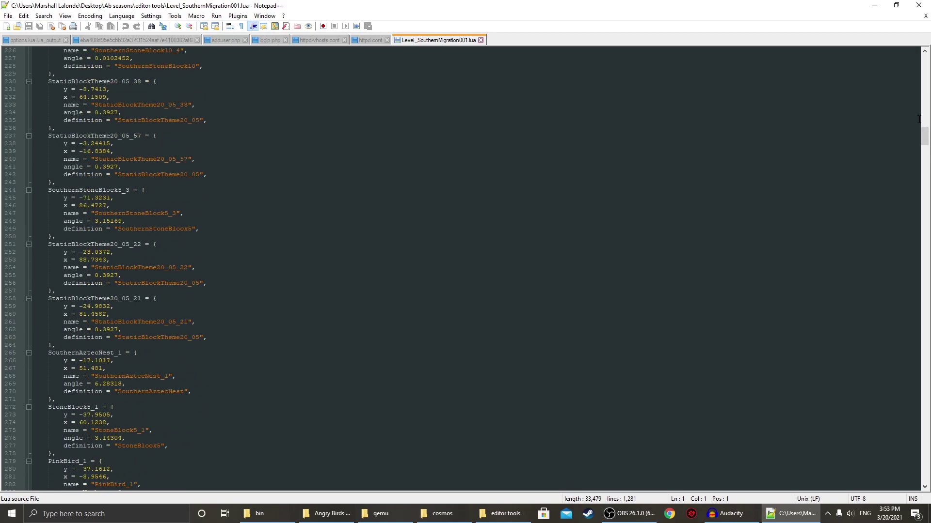
pyautogui.moveTo(925, 137); pyautogui.dragTo(926, 462)
pyautogui.click(90, 318)
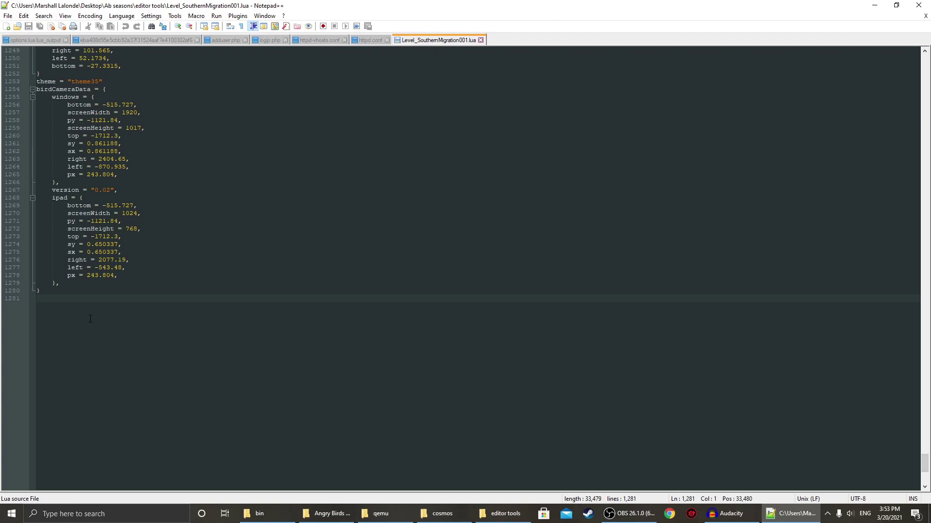
# Step: Add the line filename = "Level_SouthernMigration001.lua" at the end of the level file
pyautogui.write('filename =')
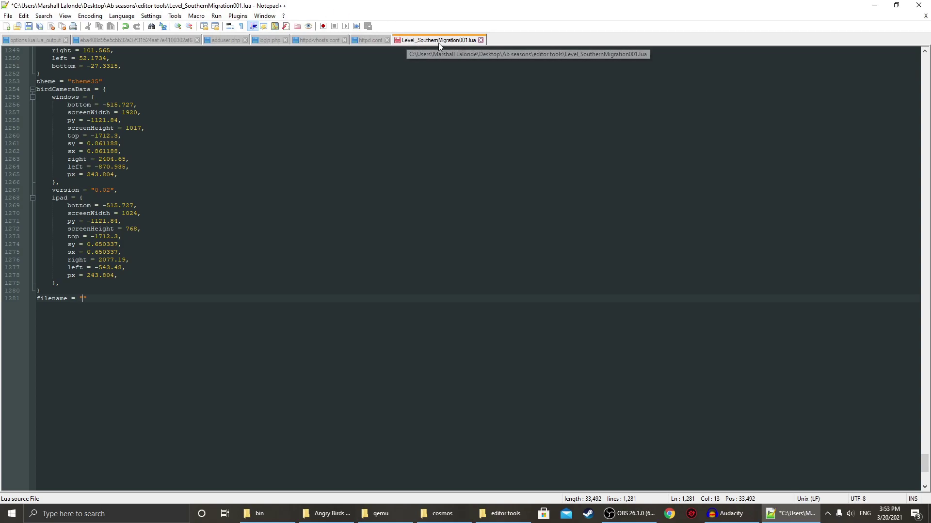
pyautogui.write('Leve')
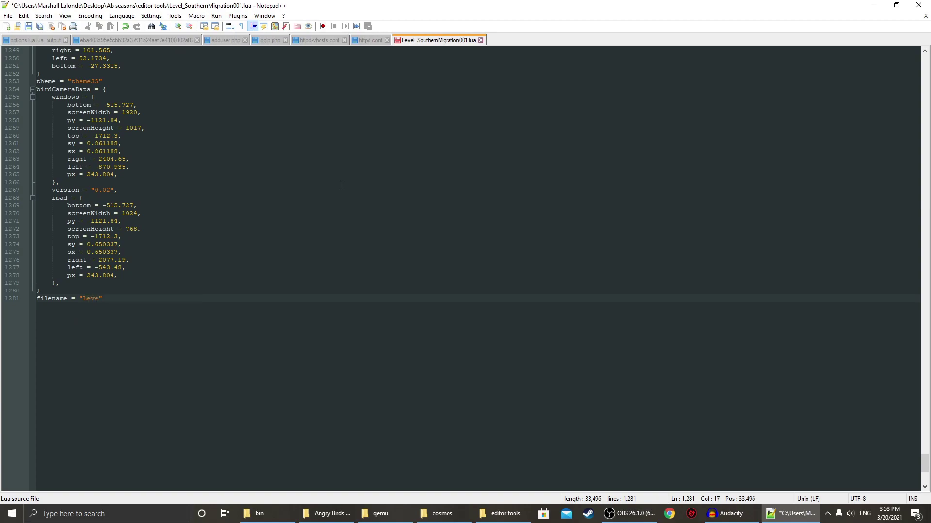
pyautogui.press('BackSpace')
pyautogui.write('evel_SouthernMigration001.lua')
# Step: Save the level file, then close it and exit the text editor
pyautogui.hotkey('ctrl', 's')
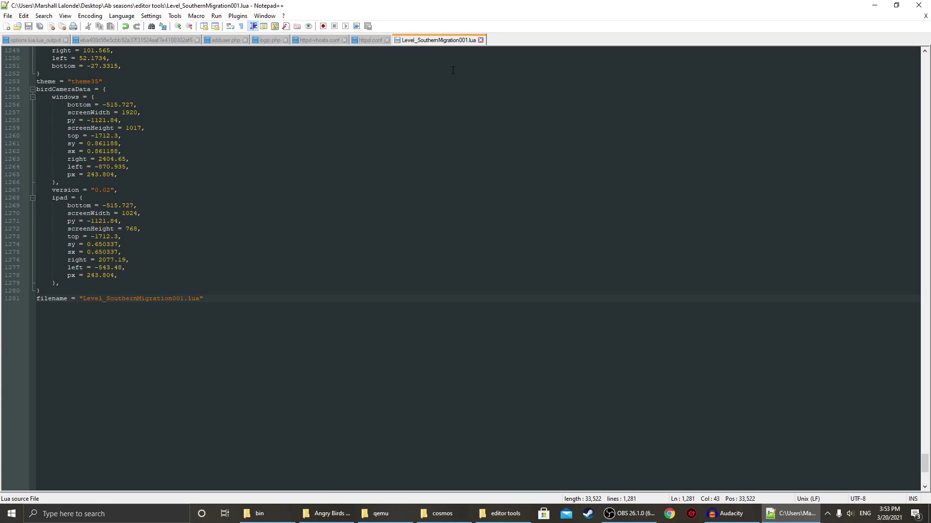
pyautogui.click(481, 39)
pyautogui.click(918, 5)
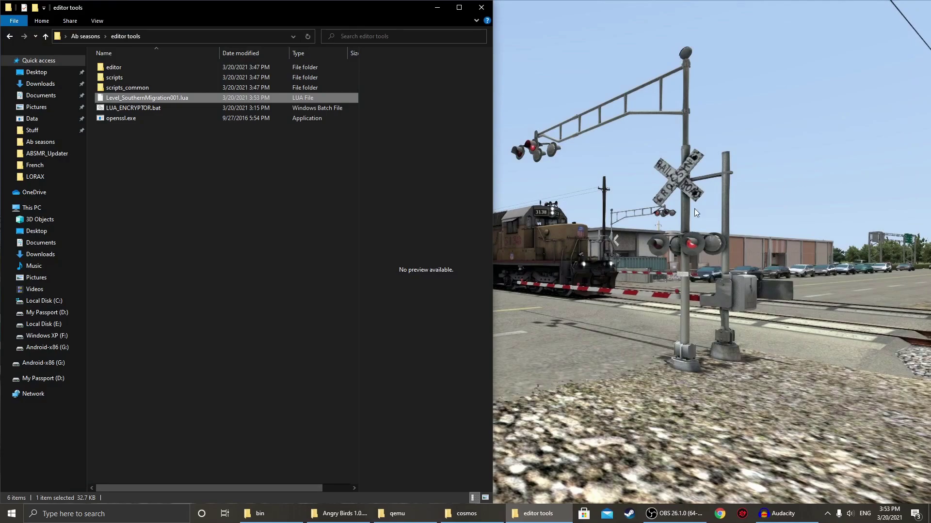
# Step: Compress Level_SouthernMigration001.lua into Level_SouthernMigration001.7z with 7-Zip in the editor tools folder
pyautogui.rightClick(142, 98)
pyautogui.moveTo(175, 139)
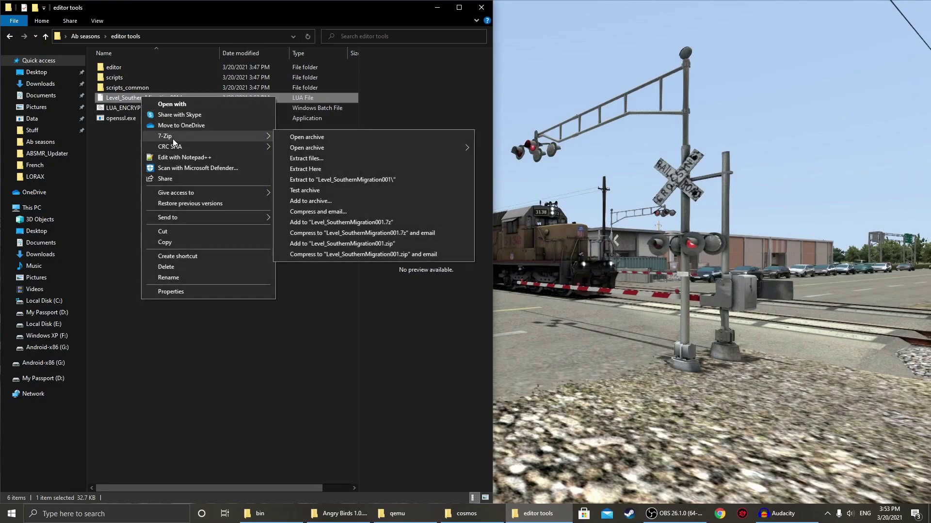
pyautogui.click(374, 222)
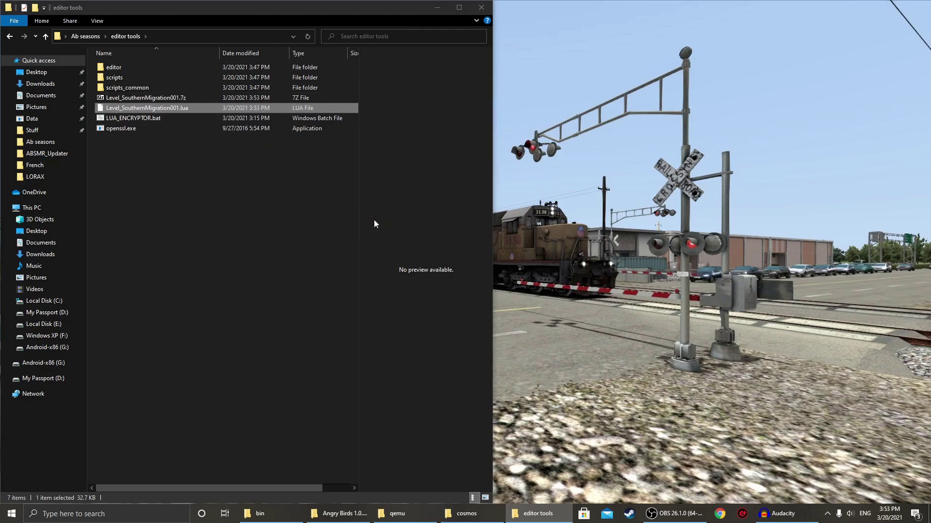
pyautogui.click(189, 99)
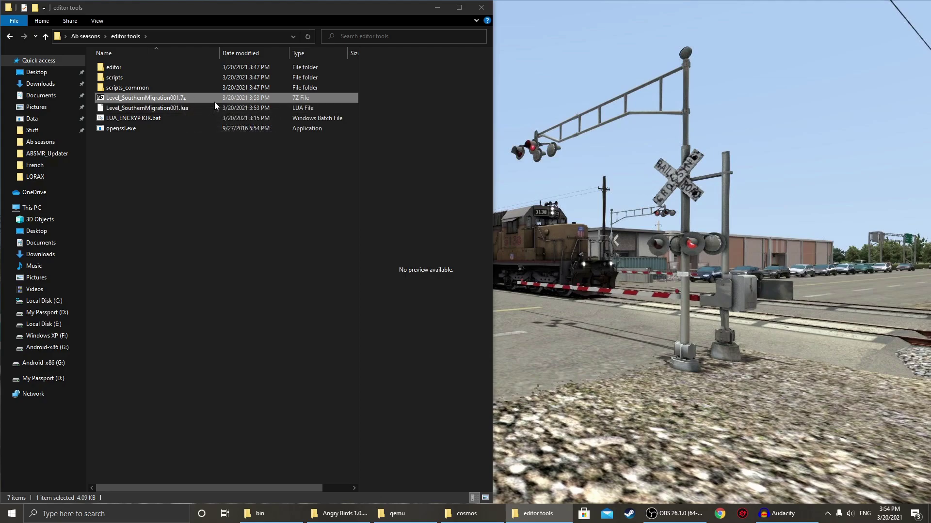
pyautogui.rightClick(198, 98)
pyautogui.click(220, 285)
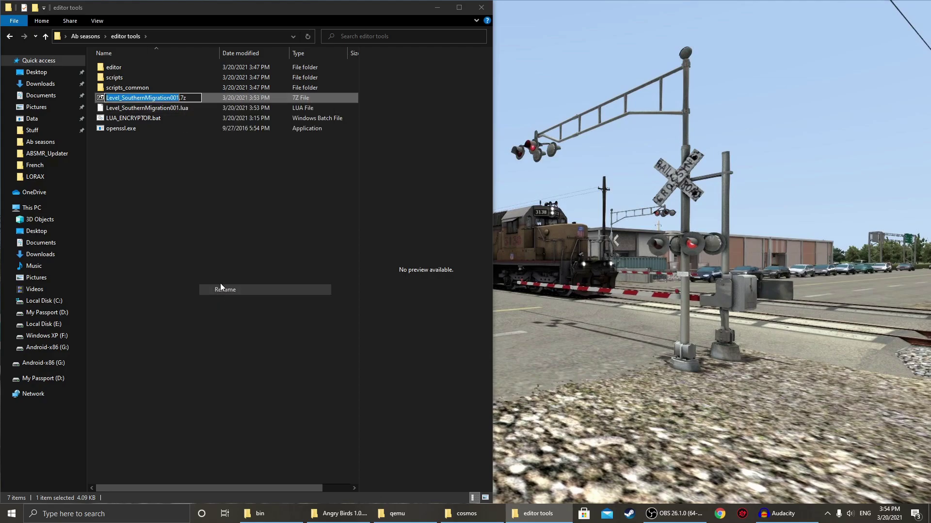
pyautogui.click(186, 124)
# Step: Encrypt Level_SouthernMigration001.7z by opening it with LUA_ENCRYPTOR.bat
pyautogui.click(185, 100)
pyautogui.moveTo(179, 98); pyautogui.dragTo(141, 117)
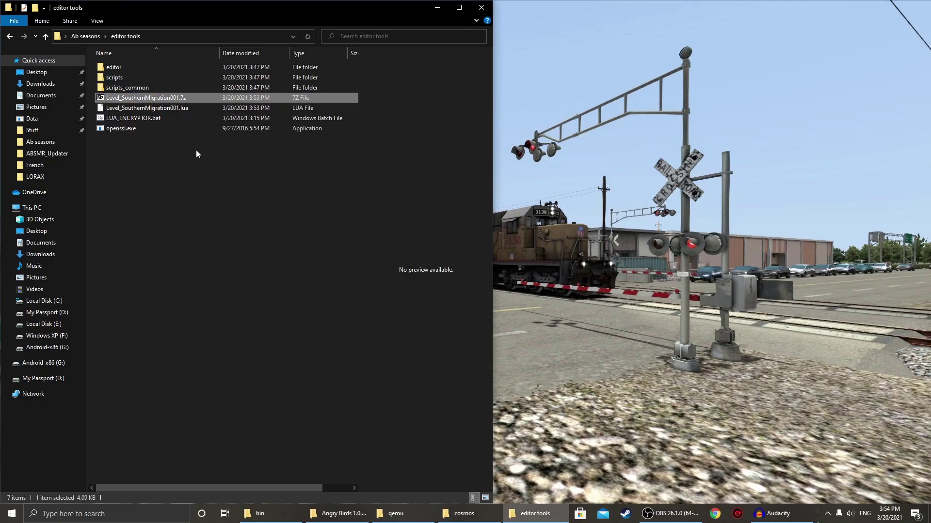
# Step: Move Level_SouthernMigration001.7z.lua_output from editor tools into the SouthernMigration folder under data\levels
pyautogui.click(184, 108)
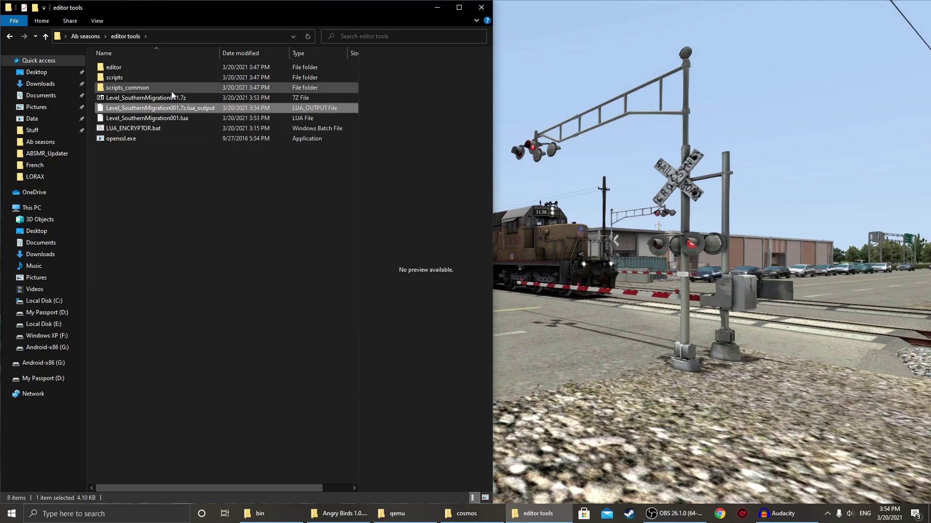
pyautogui.click(92, 36)
pyautogui.doubleClick(117, 69)
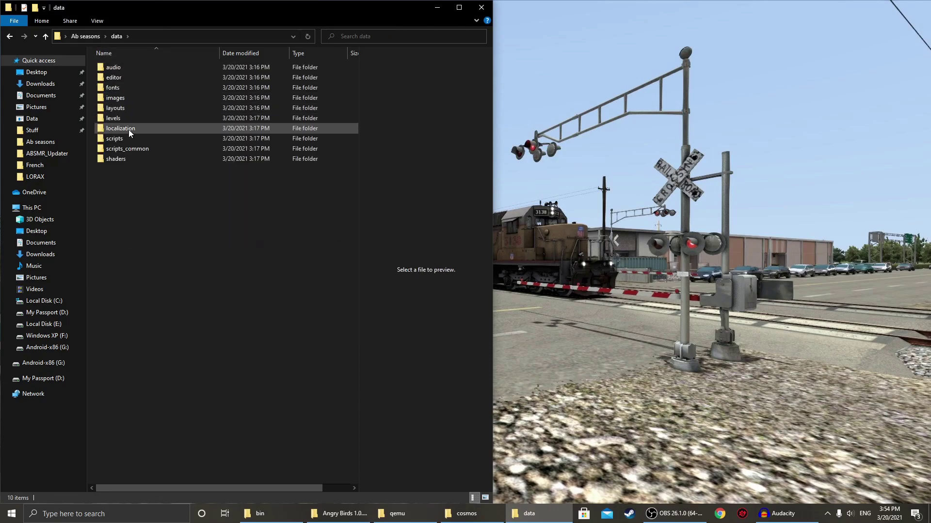
pyautogui.doubleClick(123, 118)
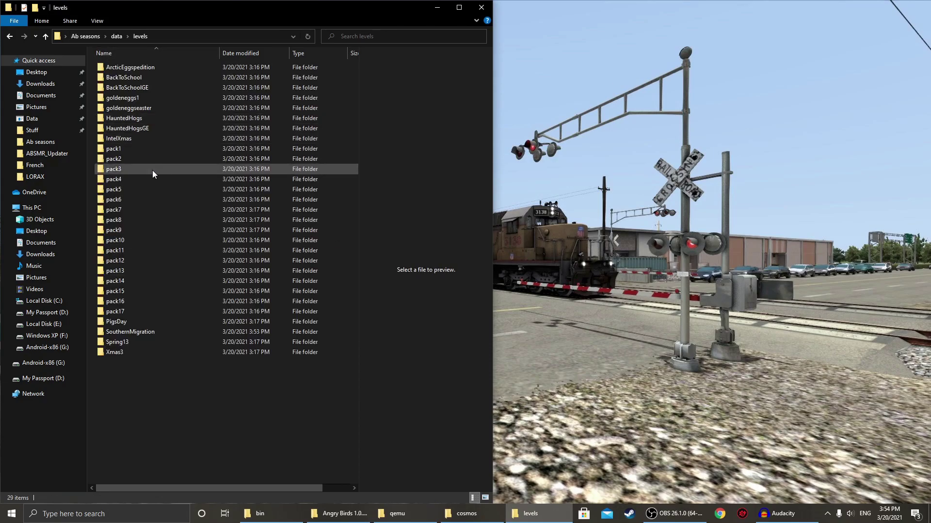
pyautogui.doubleClick(143, 330)
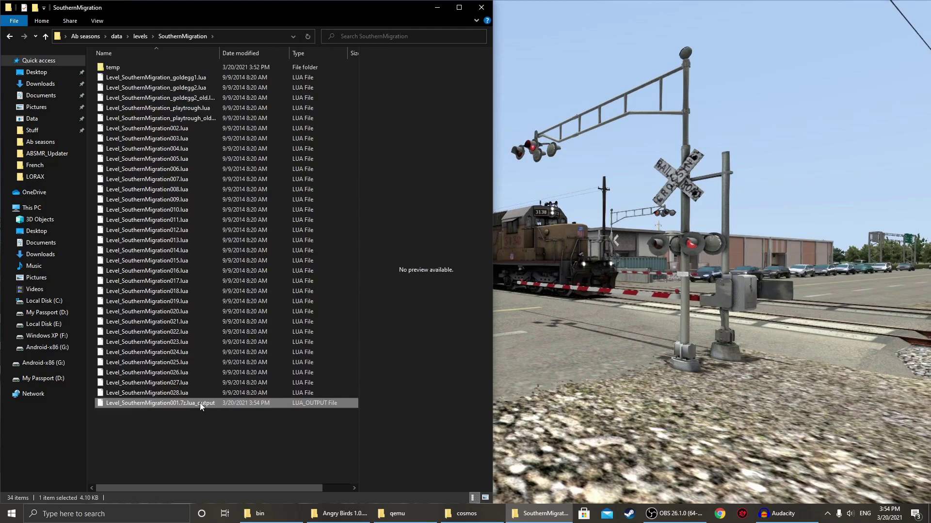
# Step: Rename the encrypted output file in the SouthernMigration folder as Level_SouthernMigration001.lua
pyautogui.rightClick(200, 402)
pyautogui.click(227, 381)
pyautogui.moveTo(215, 403); pyautogui.dragTo(188, 412)
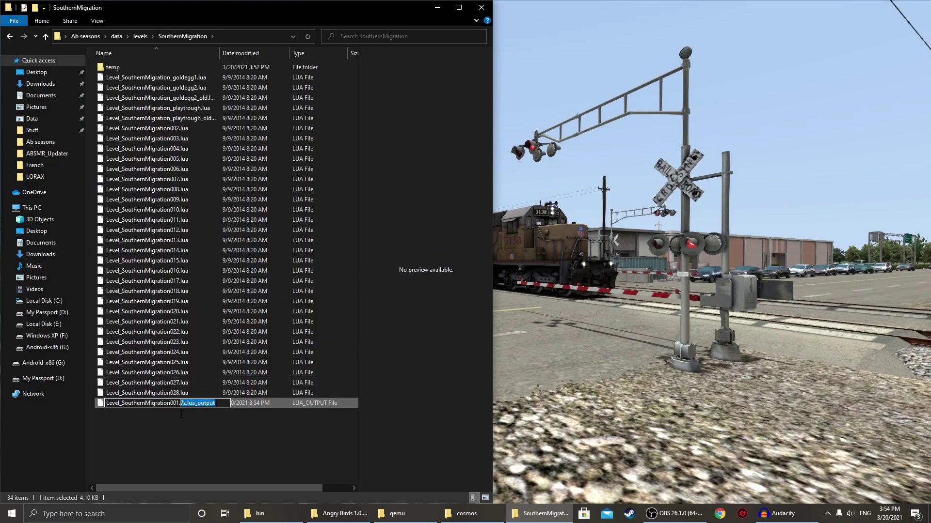
pyautogui.write('lua')
pyautogui.press('Return')
pyautogui.press('Return')
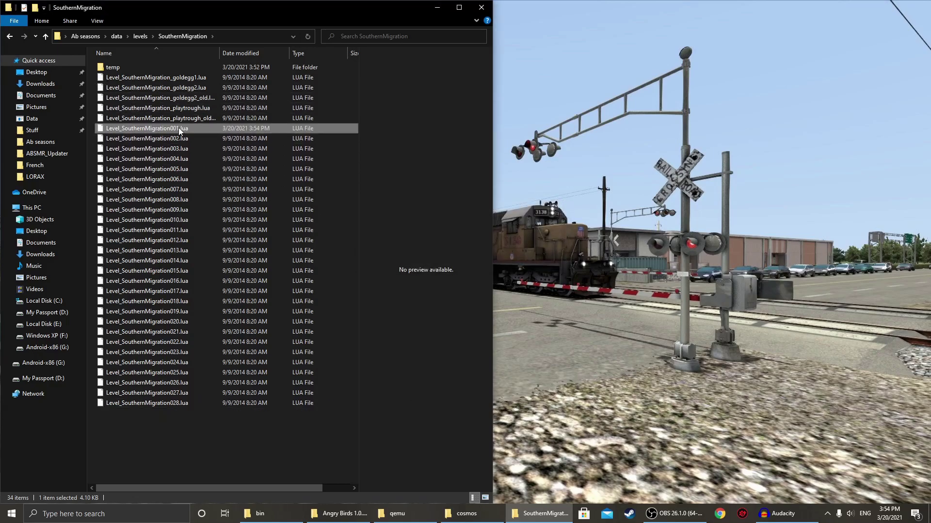
# Step: Launch Angry Birds Seasons from the Ab seasons folder and start the edited Southern Migration level
pyautogui.click(85, 36)
pyautogui.doubleClick(144, 100)
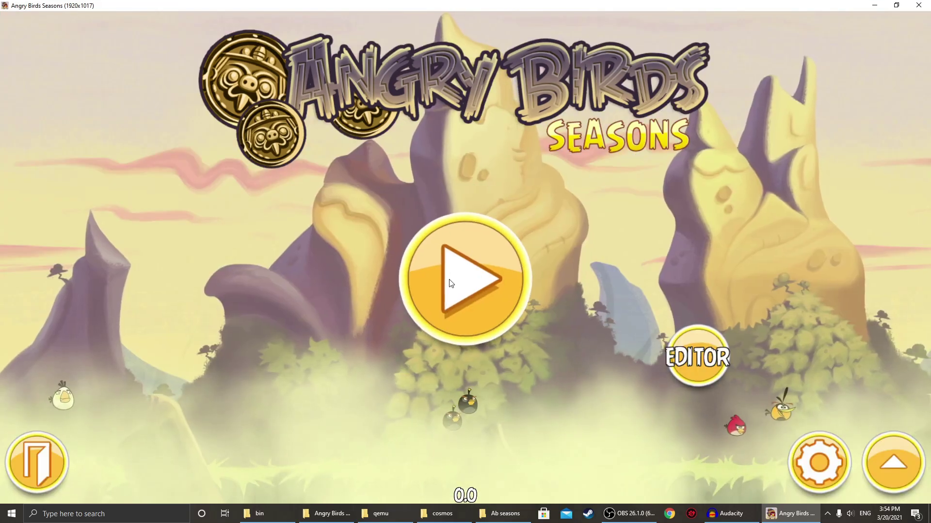
pyautogui.click(445, 279)
pyautogui.click(443, 276)
pyautogui.click(115, 51)
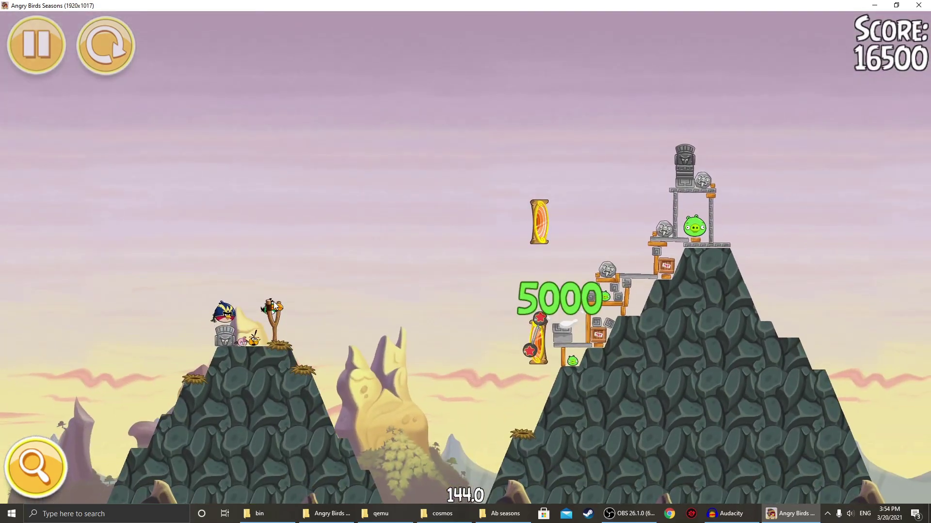
# Step: Playtest the edited level by launching four birds from the slingshot towards the portals and the pigs' structures
pyautogui.moveTo(278, 311); pyautogui.dragTo(153, 333)
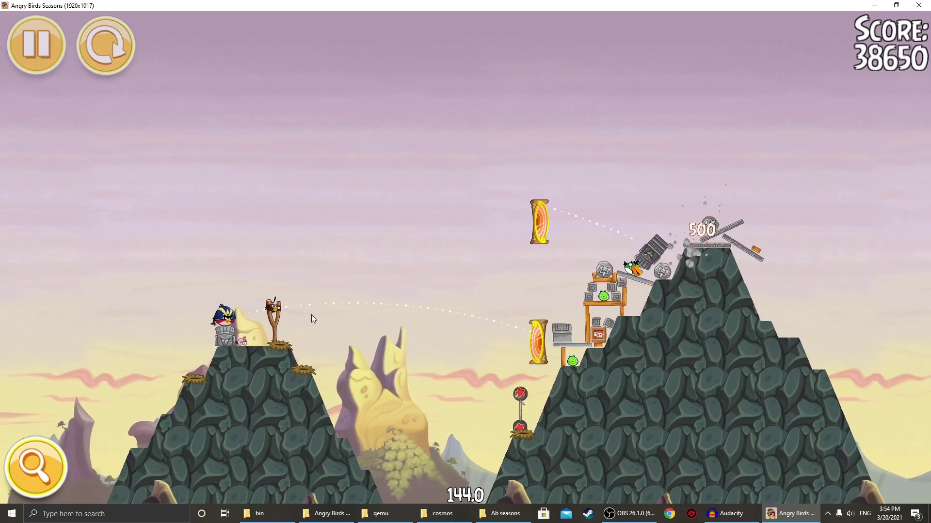
pyautogui.moveTo(274, 308); pyautogui.dragTo(67, 378)
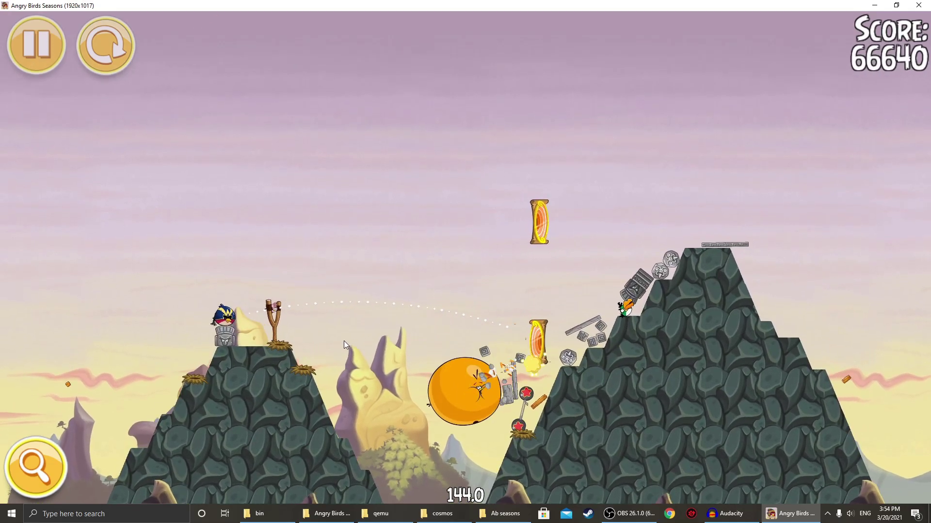
pyautogui.moveTo(277, 311); pyautogui.dragTo(154, 345)
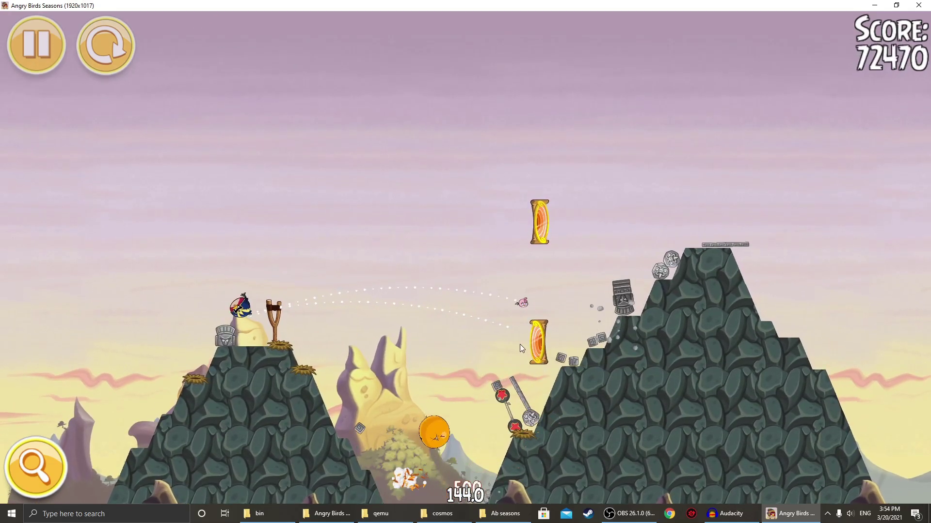
pyautogui.moveTo(286, 309); pyautogui.dragTo(72, 302)
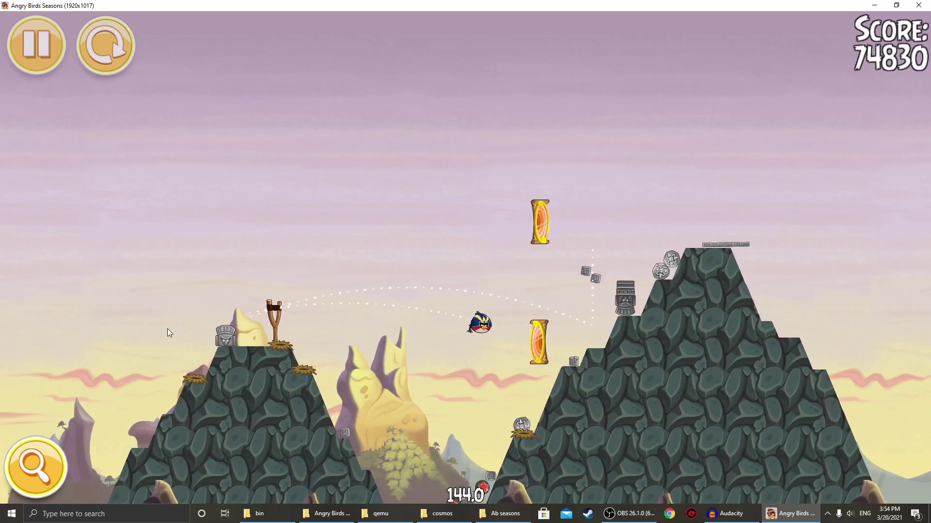